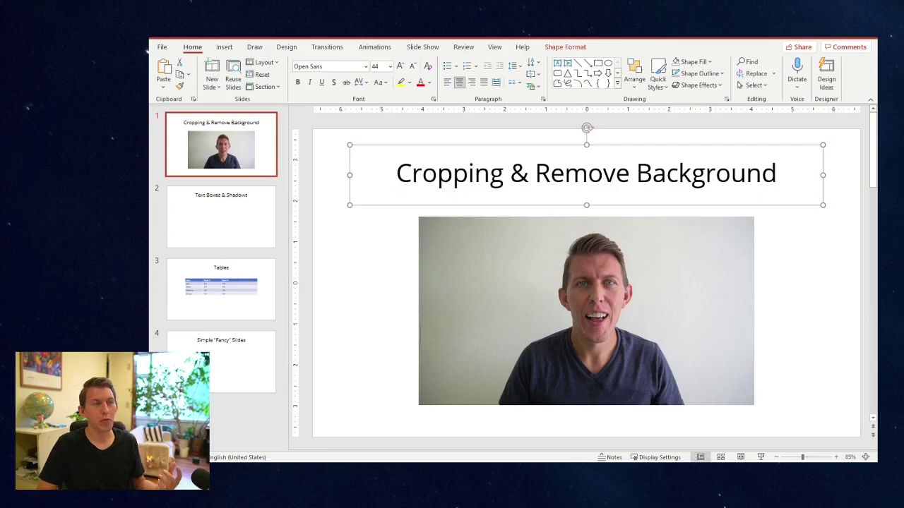
# Step: Deselect the title and select the presenter's photo on the 'Cropping & Remove Background' slide
pyautogui.click(378, 255)
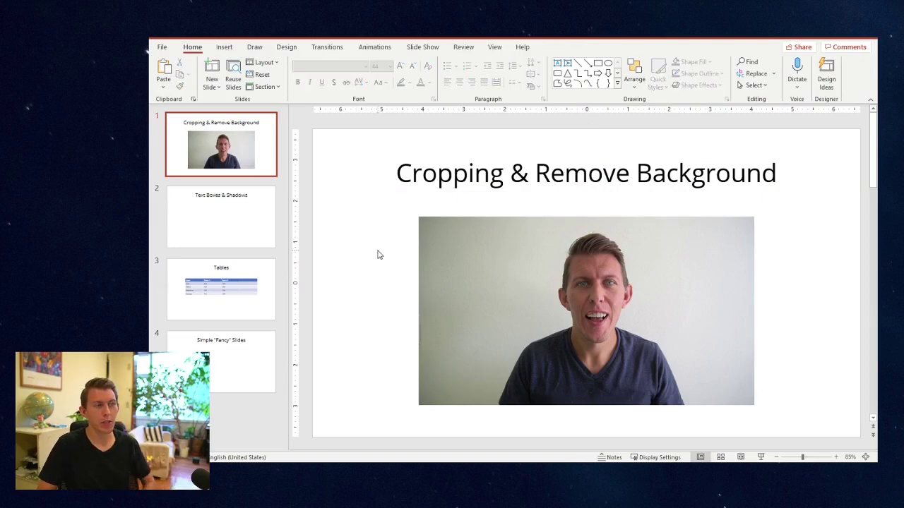
pyautogui.click(560, 284)
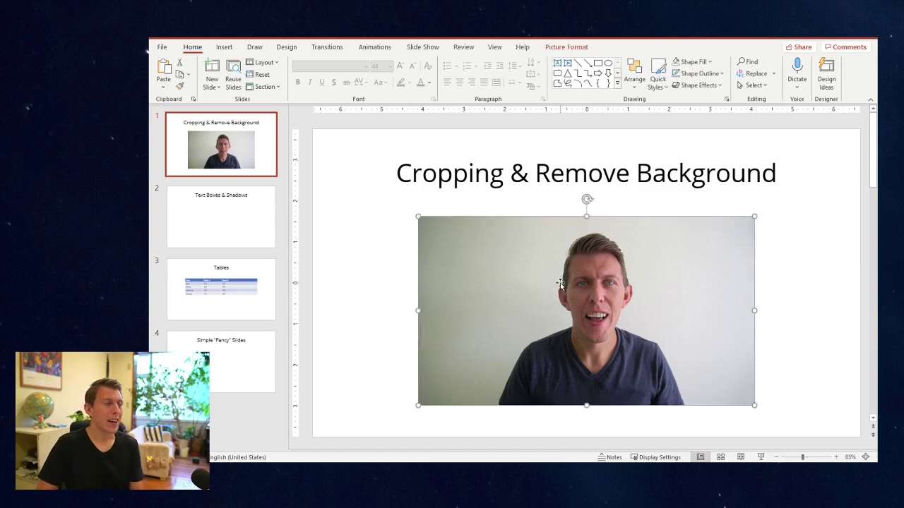
# Step: Start Remove Background on the photo and mark the shirt as an area to keep
pyautogui.click(574, 48)
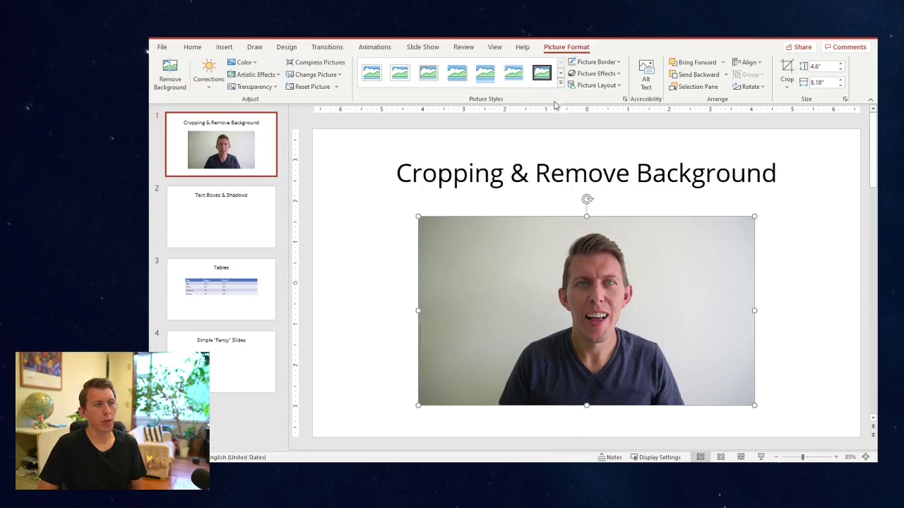
pyautogui.click(170, 80)
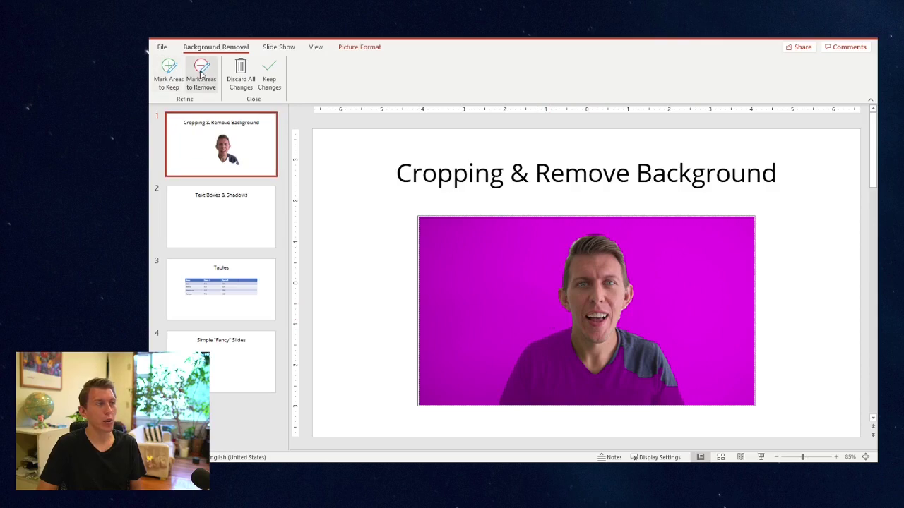
pyautogui.click(167, 75)
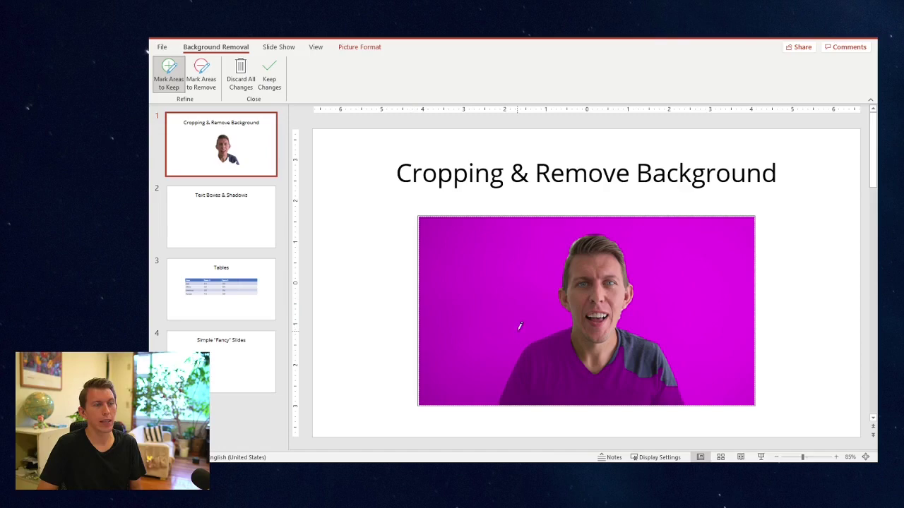
pyautogui.moveTo(559, 346)
pyautogui.mouseDown()
pyautogui.moveTo(601, 381)
pyautogui.moveTo(654, 381)
pyautogui.moveTo(547, 383)
pyautogui.moveTo(639, 396)
pyautogui.moveTo(576, 398)
pyautogui.moveTo(550, 386)
pyautogui.moveTo(558, 381)
pyautogui.mouseUp()
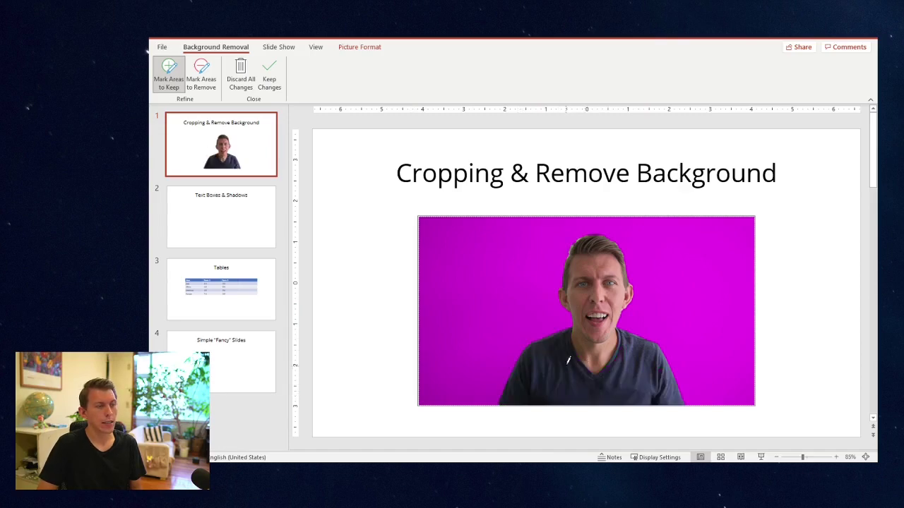
# Step: Keep the background removal, then crop the photo's left and right sides inward
pyautogui.click(803, 269)
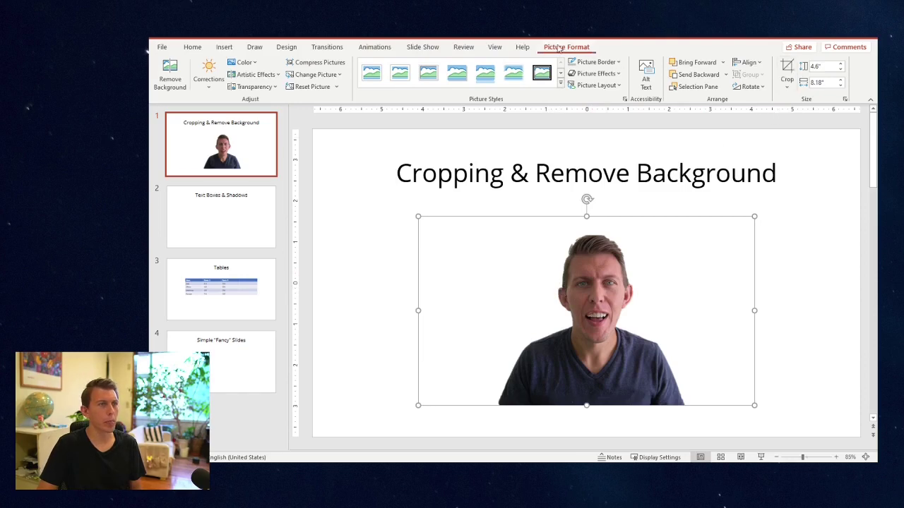
pyautogui.click(786, 68)
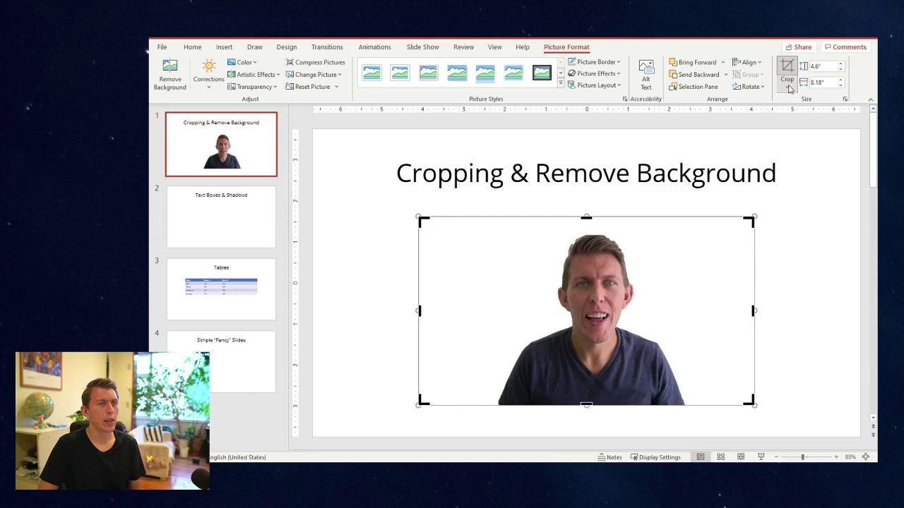
pyautogui.moveTo(420, 311); pyautogui.dragTo(498, 310)
pyautogui.moveTo(754, 311); pyautogui.dragTo(681, 313)
pyautogui.click(781, 310)
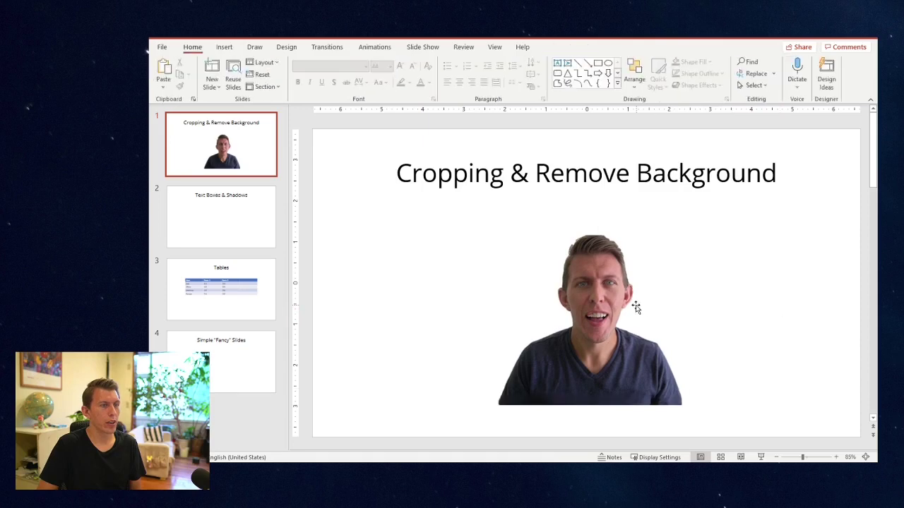
# Step: Undo the heart-shaped crop so the photo keeps a plain rectangular frame
pyautogui.click(637, 306)
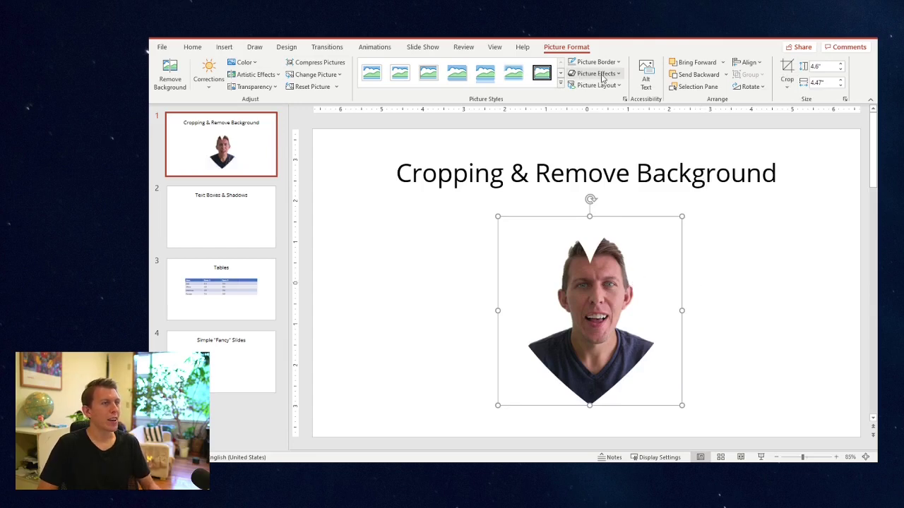
pyautogui.click(749, 255)
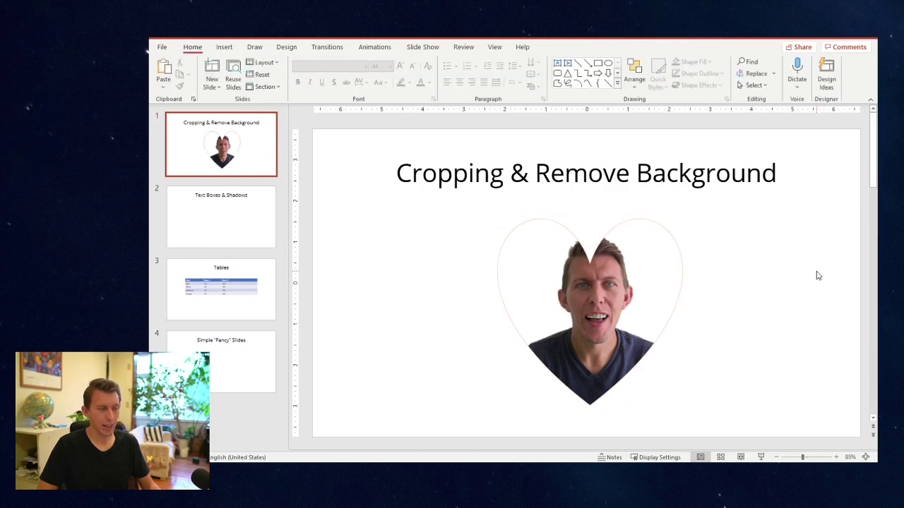
pyautogui.hotkey('ctrl', 'z')
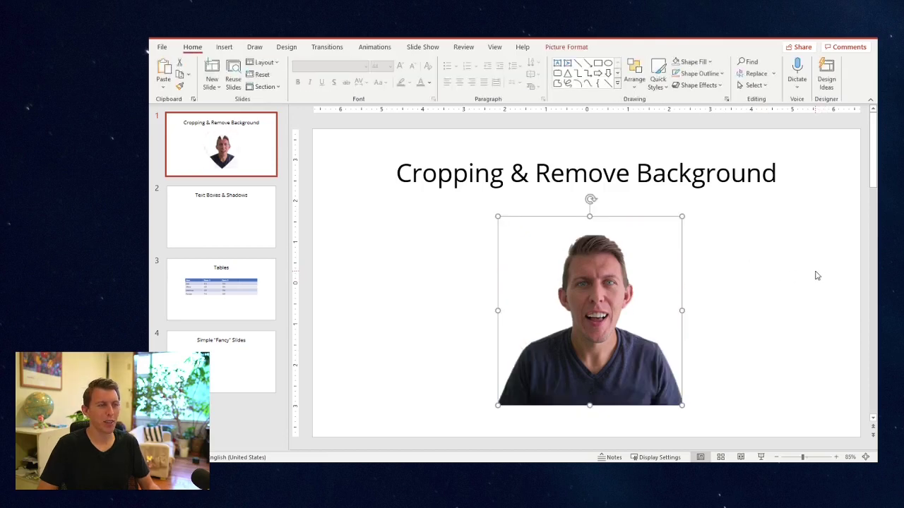
# Step: Try a yellow-green recolour and a texturizer effect, then move the photo to the bottom-right corner
pyautogui.click(566, 47)
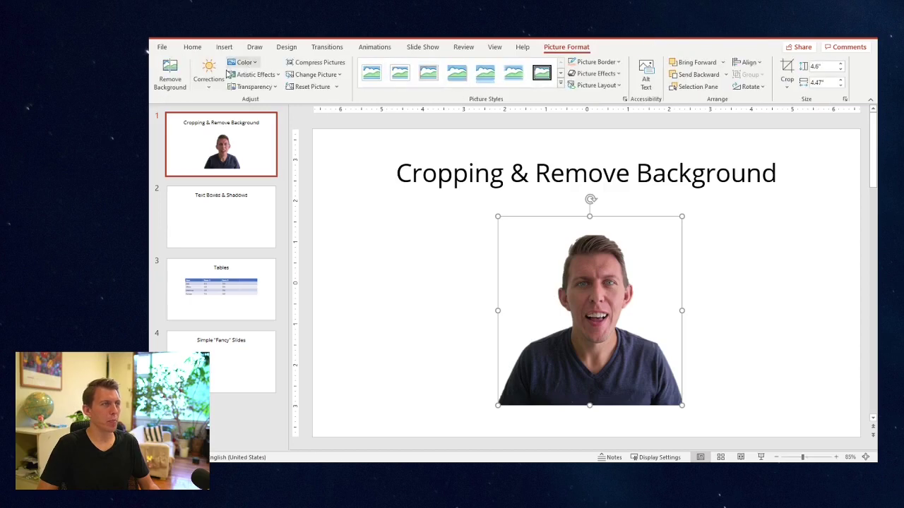
pyautogui.click(395, 199)
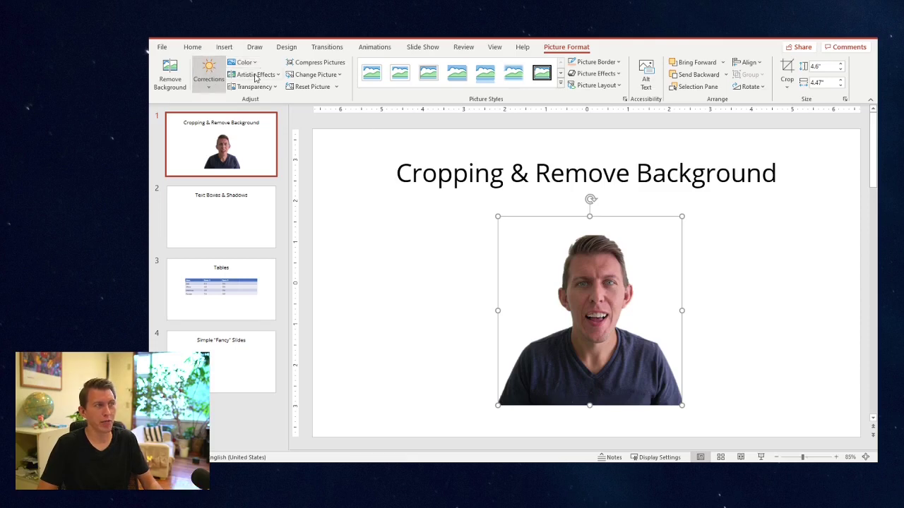
pyautogui.click(242, 159)
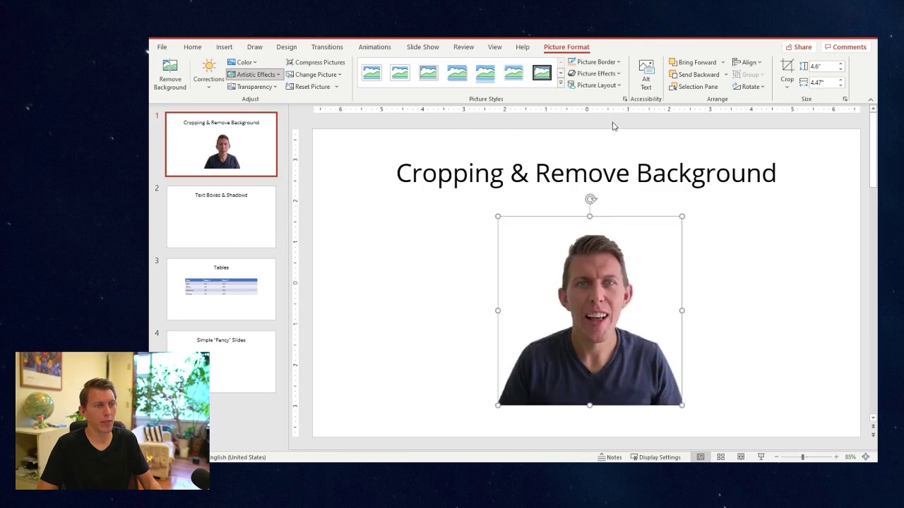
pyautogui.moveTo(607, 303); pyautogui.dragTo(785, 319)
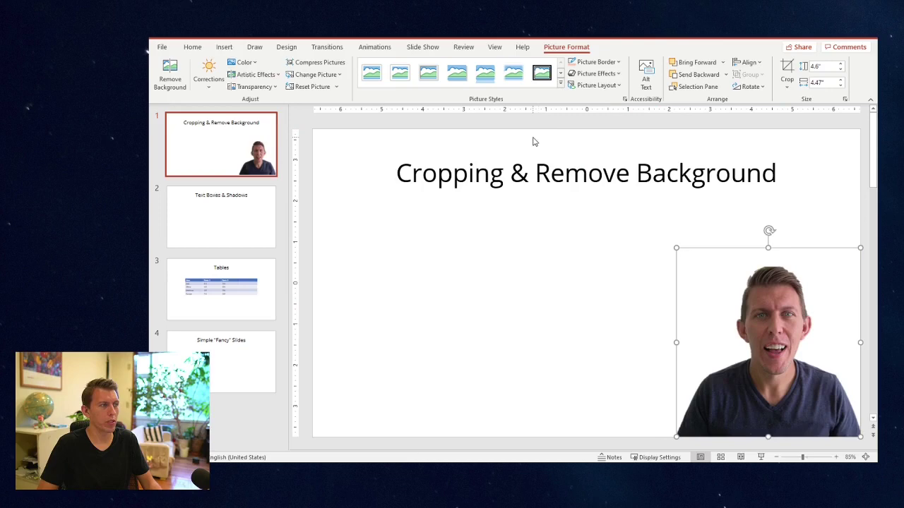
pyautogui.click(495, 139)
# Step: Draw a 1.45" by 4.42" blue rectangle below the 'Text Boxes & Shadows' title
pyautogui.scroll(-1, 497, 147)
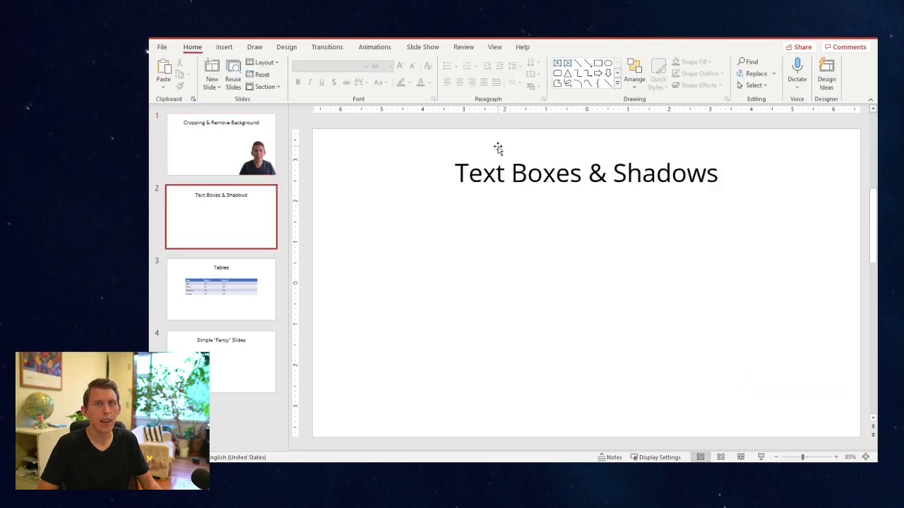
pyautogui.click(225, 48)
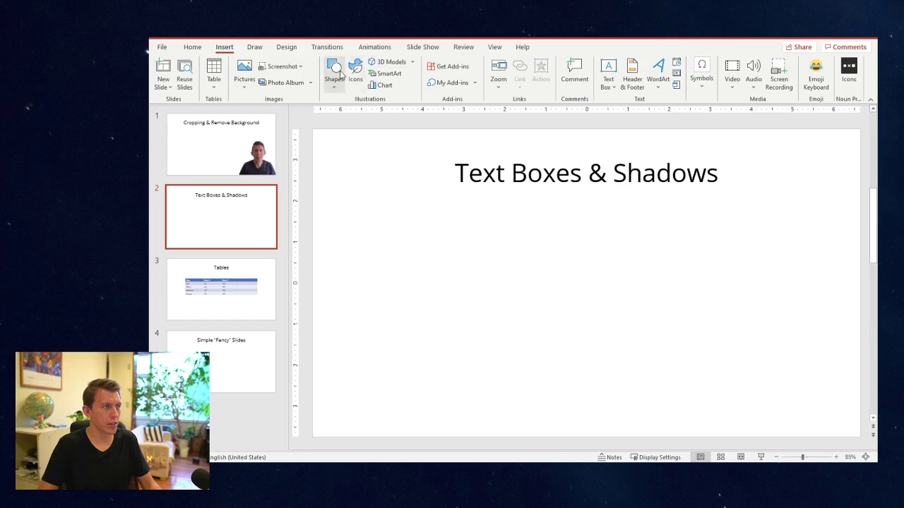
pyautogui.click(336, 70)
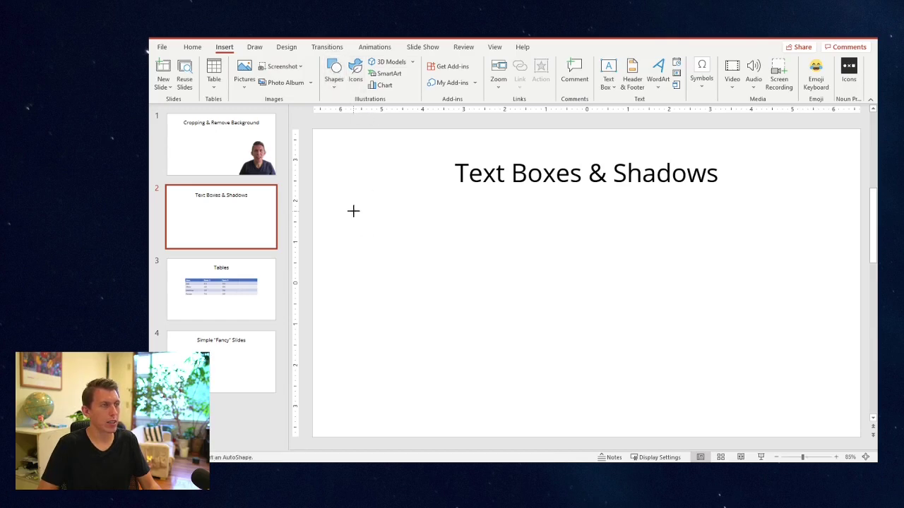
pyautogui.moveTo(353, 210); pyautogui.dragTo(532, 270)
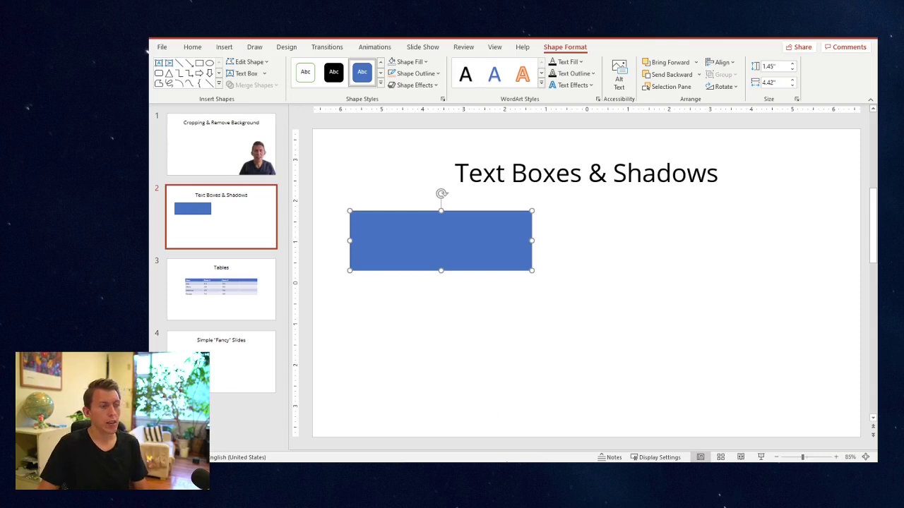
pyautogui.click(796, 99)
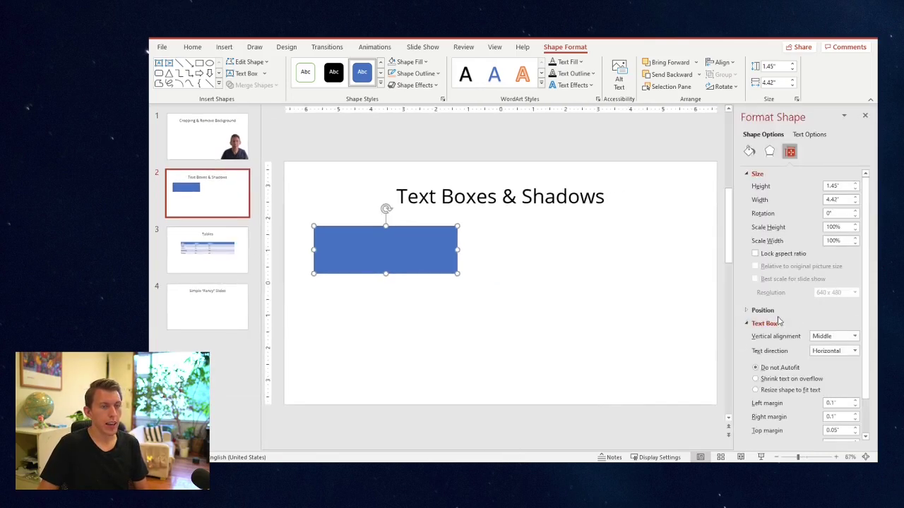
pyautogui.click(777, 323)
pyautogui.click(775, 323)
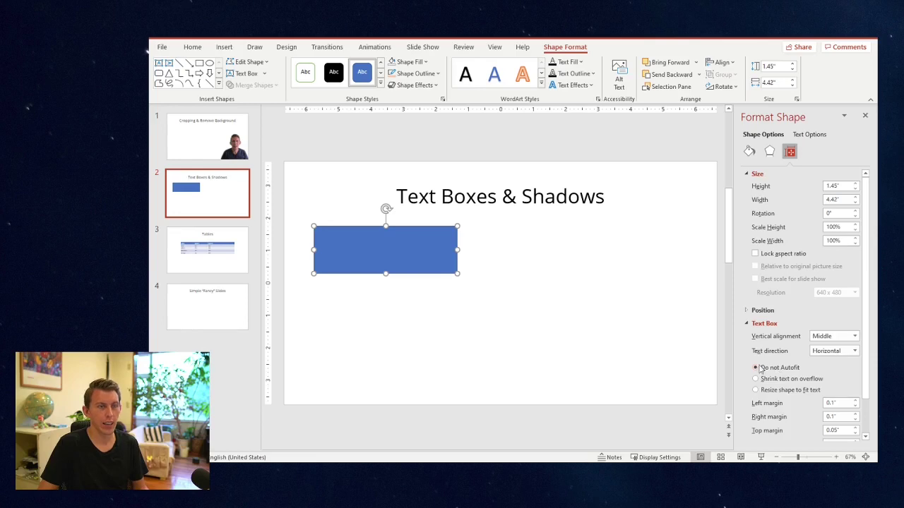
pyautogui.click(612, 263)
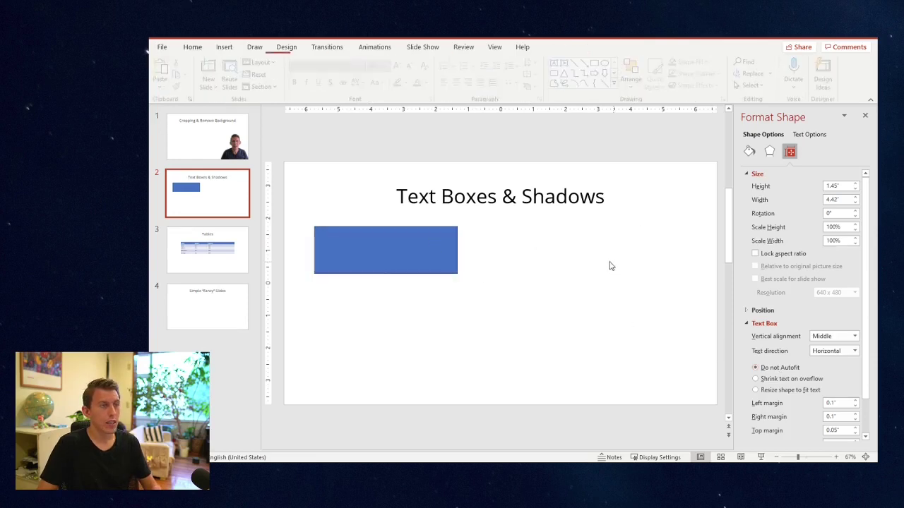
pyautogui.click(864, 115)
# Step: Label the rectangle 'Text Box 1' and shrink it from its corner
pyautogui.click(425, 234)
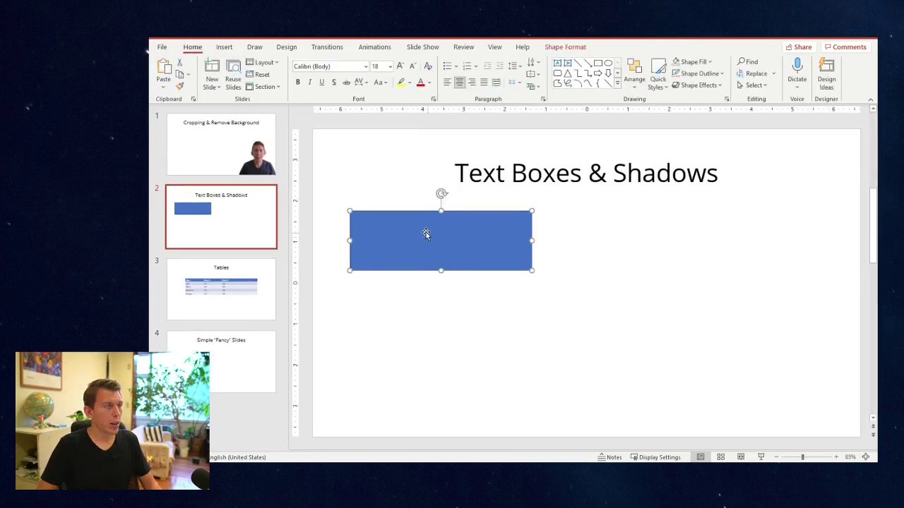
pyautogui.write('dsfsdfsdf')
pyautogui.doubleClick(436, 241)
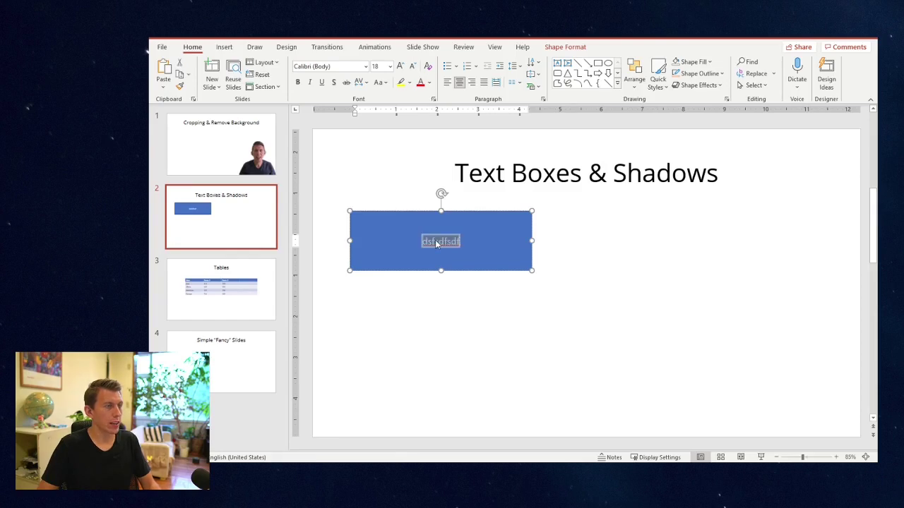
pyautogui.press('BackSpace')
pyautogui.write('Text Box 1')
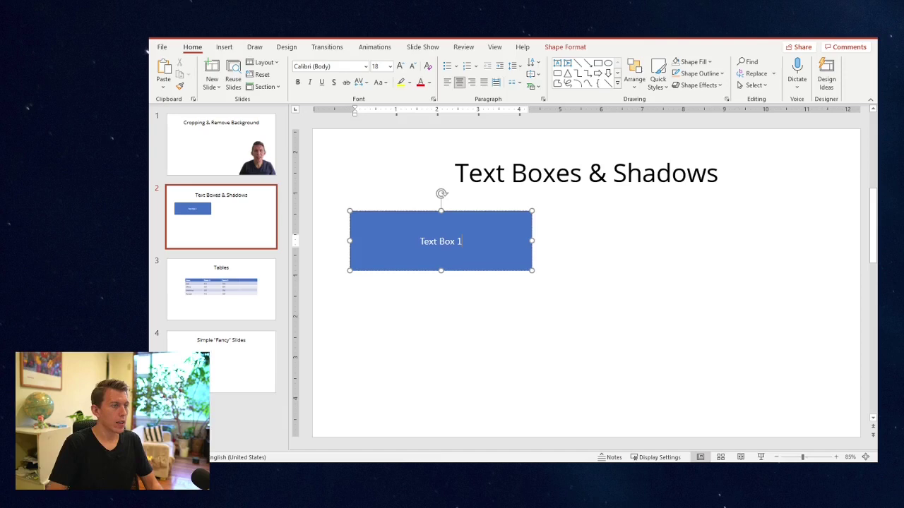
pyautogui.moveTo(530, 271); pyautogui.dragTo(451, 258)
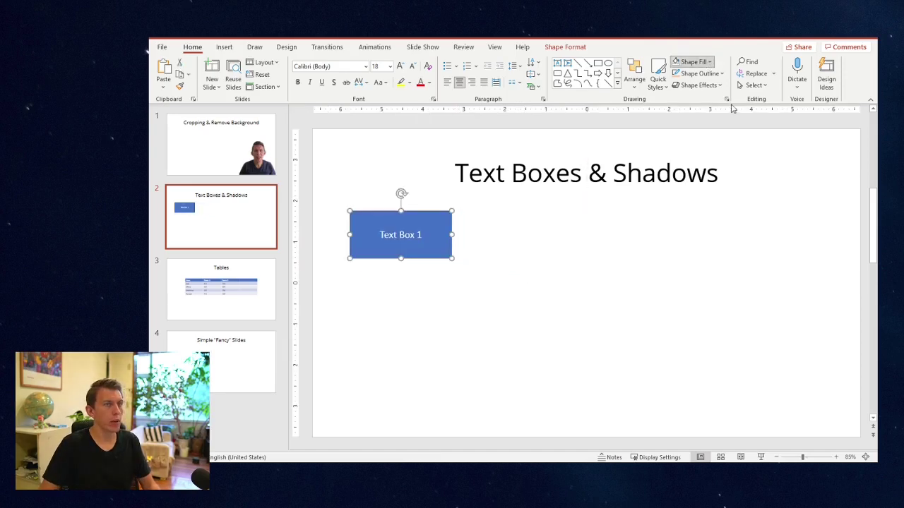
# Step: Fill Text Box 1 with grey and make its text black
pyautogui.click(690, 62)
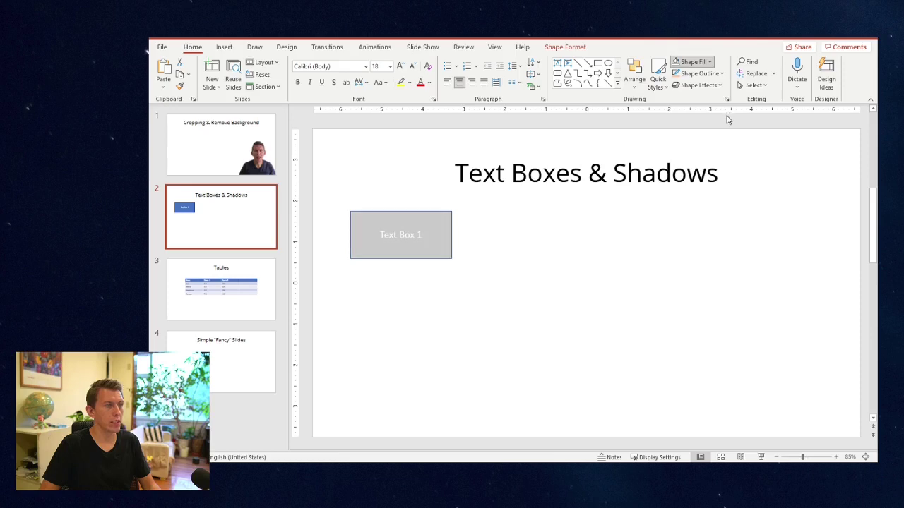
pyautogui.click(727, 120)
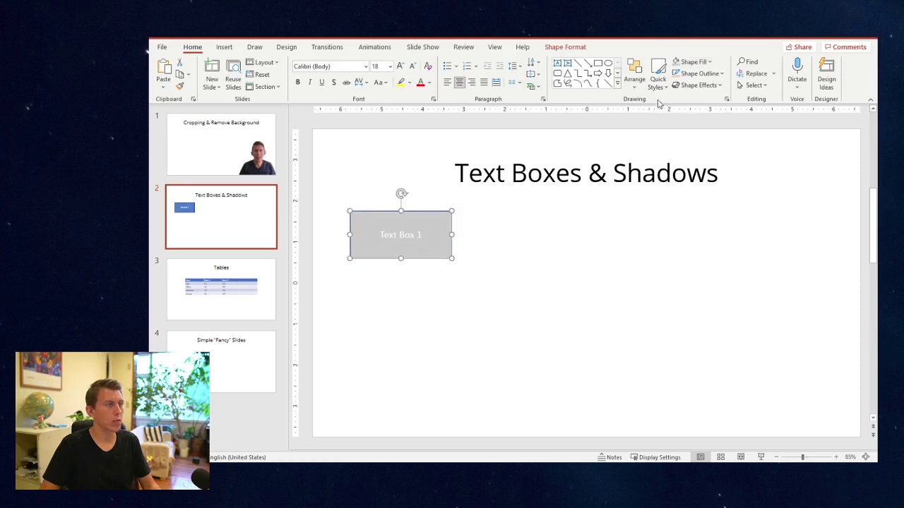
pyautogui.click(432, 83)
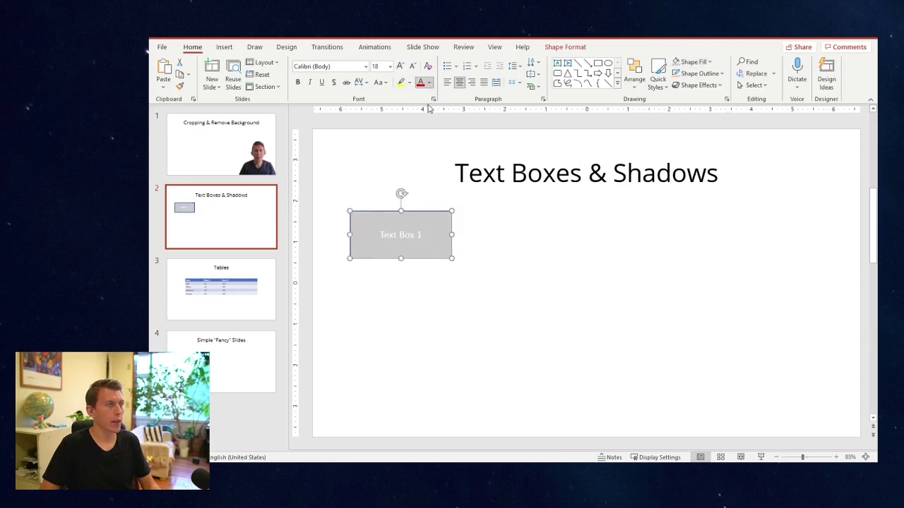
pyautogui.click(432, 116)
pyautogui.click(498, 263)
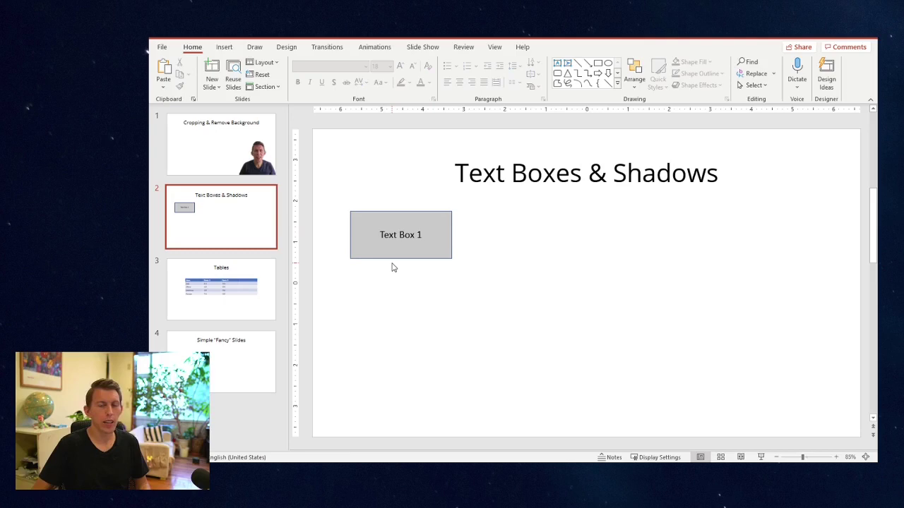
# Step: Give Text Box 1 an outer offset drop shadow
pyautogui.click(415, 212)
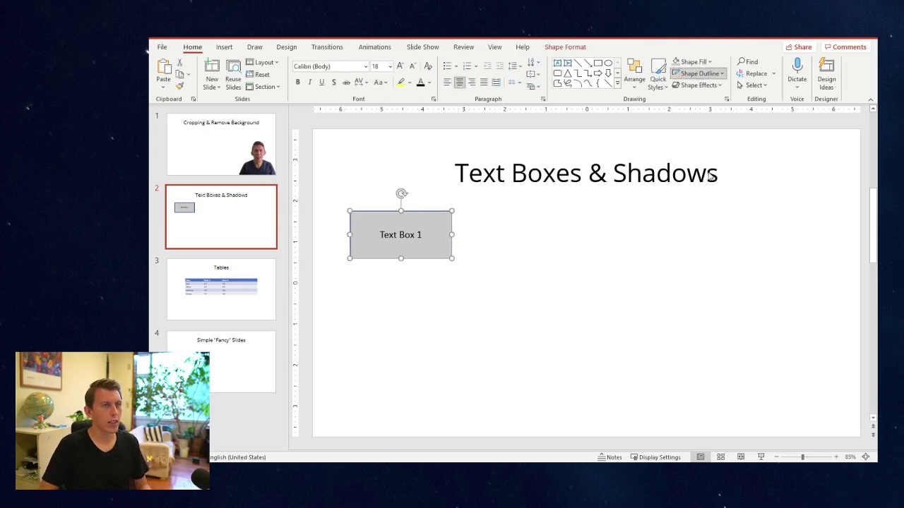
pyautogui.click(708, 182)
pyautogui.click(424, 226)
pyautogui.click(625, 279)
pyautogui.click(437, 217)
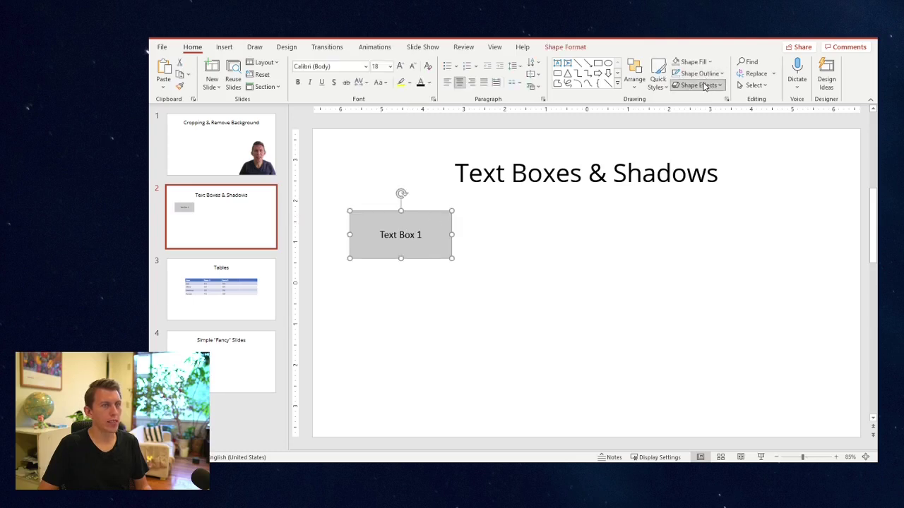
pyautogui.click(766, 206)
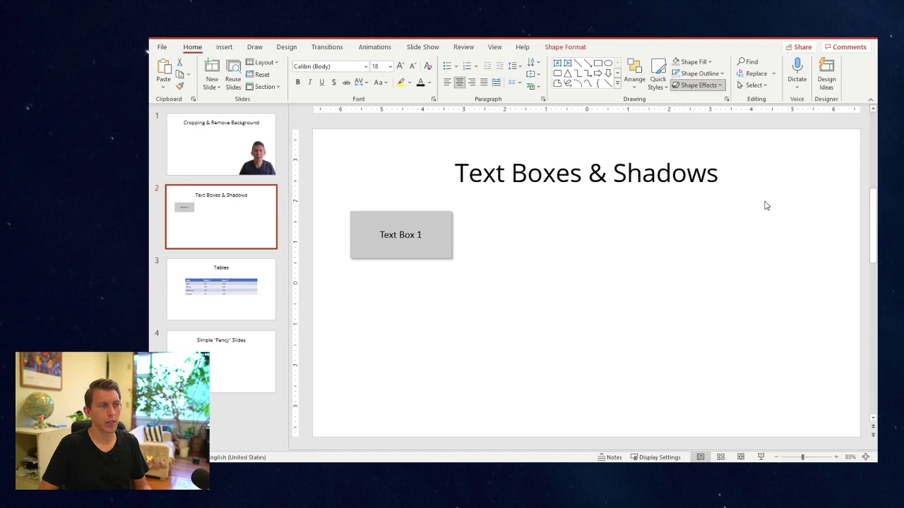
pyautogui.press('Tab')
# Step: Copy the box to the right and relabel the copies 'Text Box 2' and 'Text Box 3'
pyautogui.moveTo(432, 245); pyautogui.dragTo(763, 223)
pyautogui.click(688, 248)
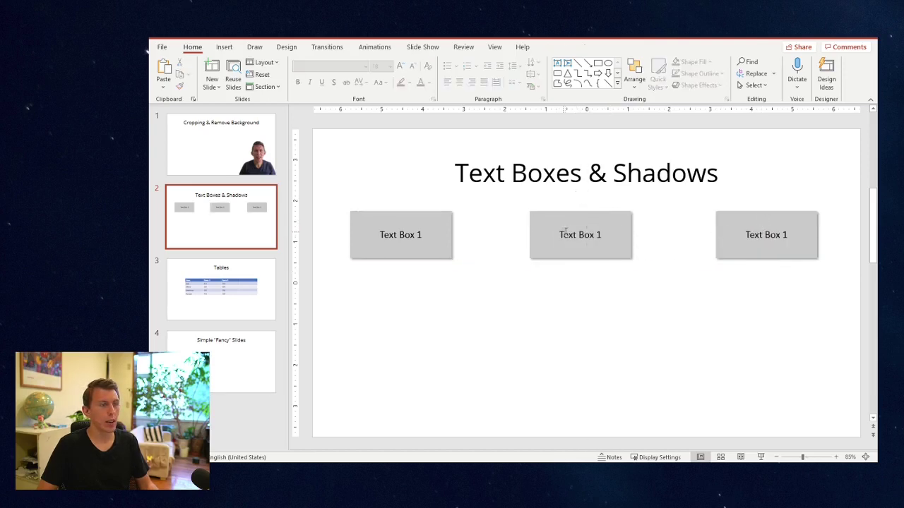
pyautogui.click(581, 234)
pyautogui.moveTo(595, 234); pyautogui.dragTo(607, 231)
pyautogui.write('2')
pyautogui.click(787, 235)
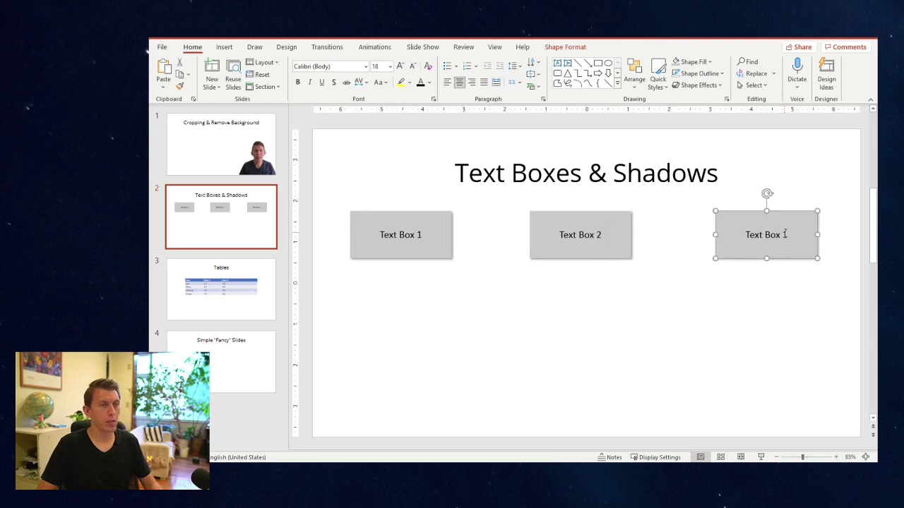
pyautogui.moveTo(790, 234); pyautogui.dragTo(782, 234)
pyautogui.write('3')
pyautogui.click(660, 306)
# Step: Add a bulleted 'sdfsdfsd' text box under Text Box 1 and copy it under the others
pyautogui.click(374, 243)
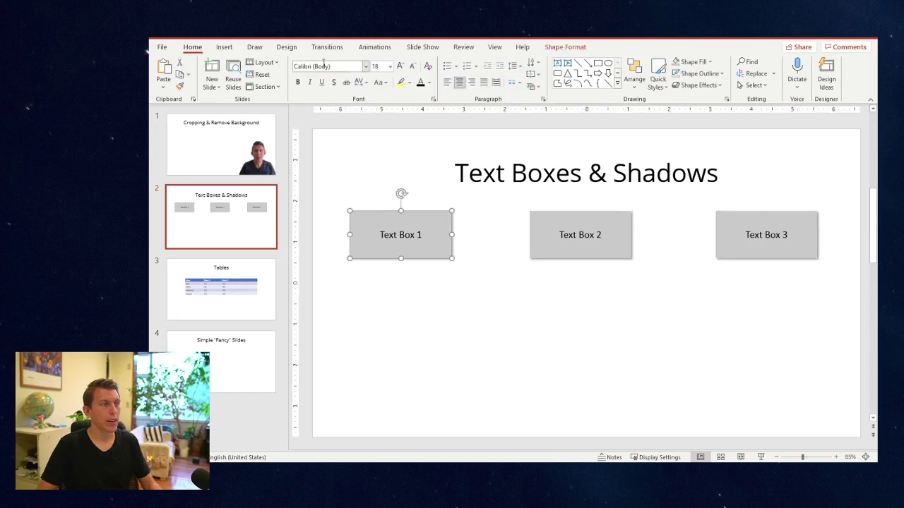
pyautogui.click(224, 46)
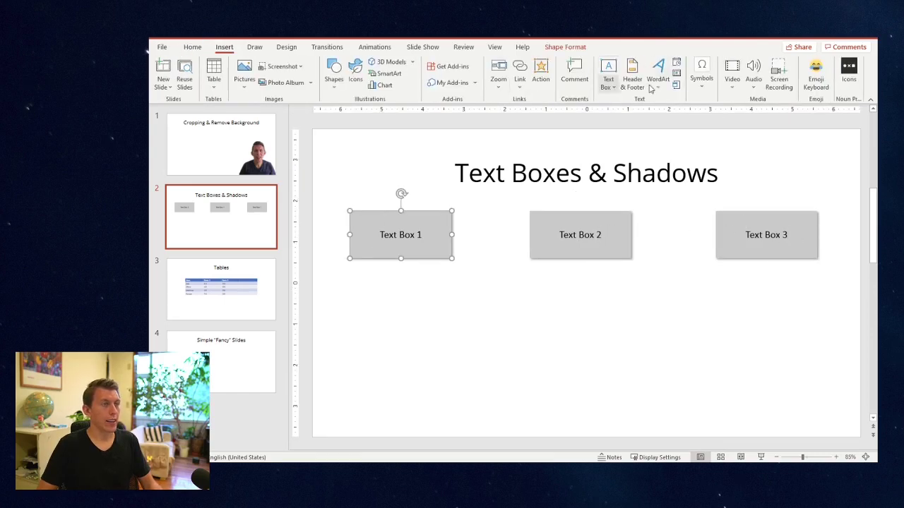
pyautogui.click(608, 73)
pyautogui.moveTo(344, 269); pyautogui.dragTo(451, 359)
pyautogui.click(446, 65)
pyautogui.write('sdfsdfsd')
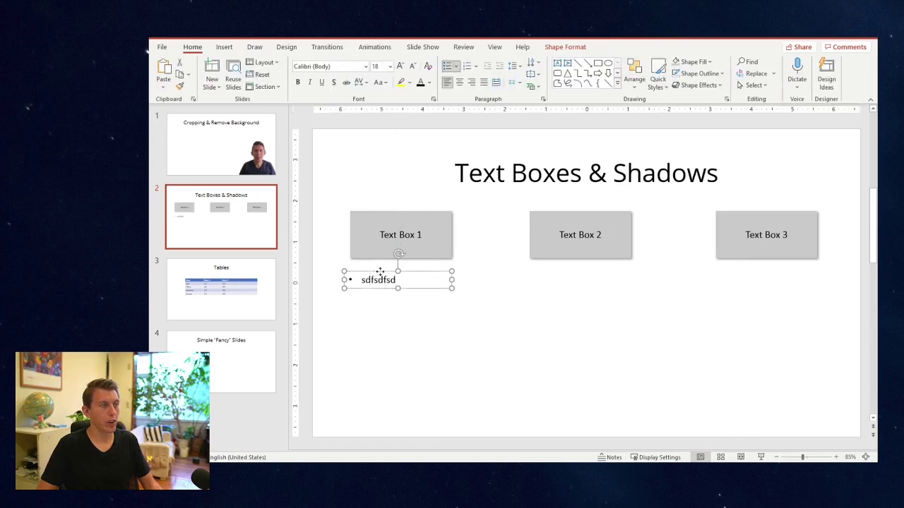
pyautogui.moveTo(379, 271); pyautogui.dragTo(797, 271)
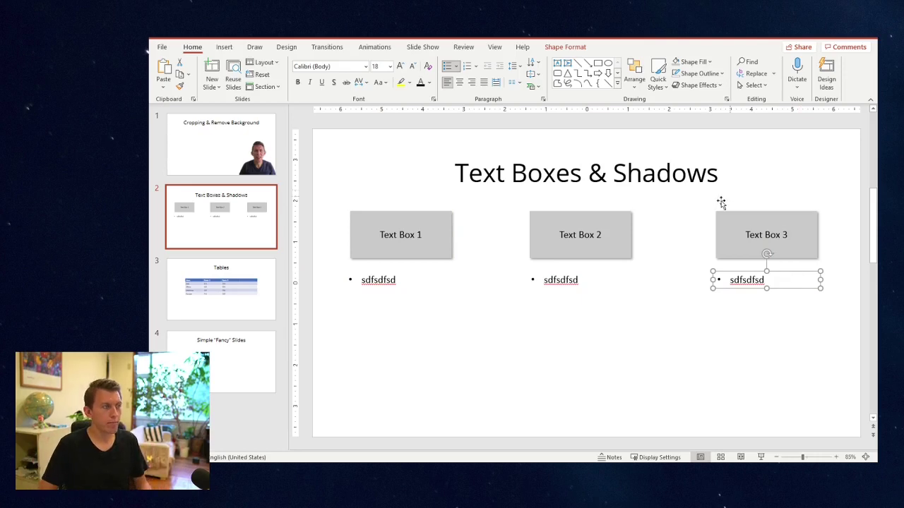
pyautogui.scroll(-1, 720, 204)
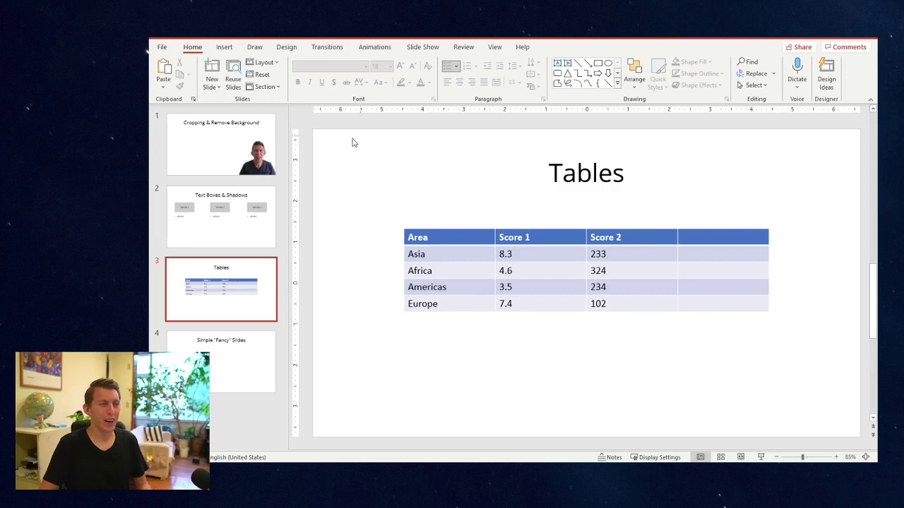
# Step: Turn off the table's banded rows and remove its cell borders
pyautogui.click(495, 242)
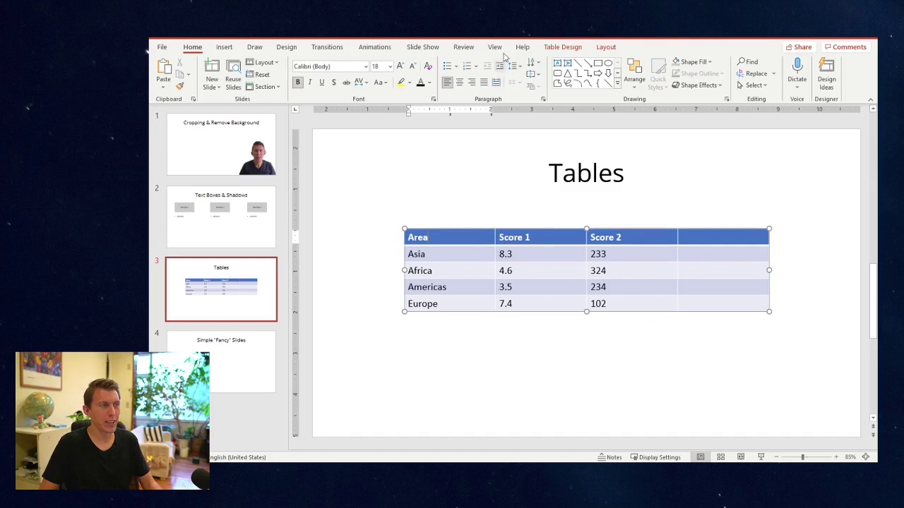
pyautogui.click(576, 48)
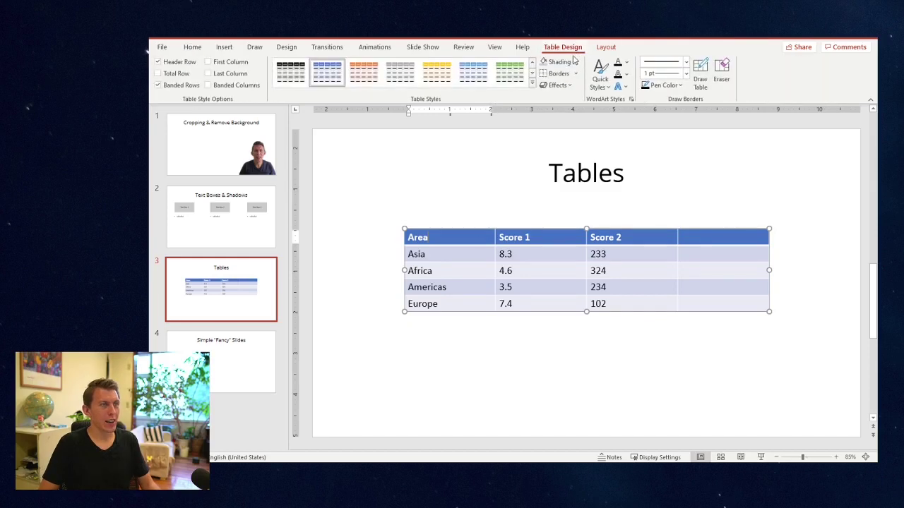
pyautogui.click(176, 86)
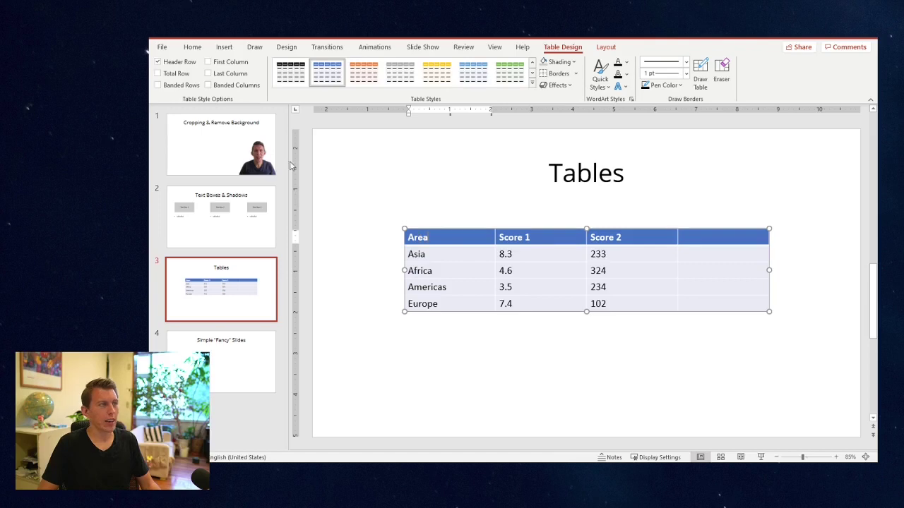
pyautogui.moveTo(428, 237); pyautogui.dragTo(734, 227)
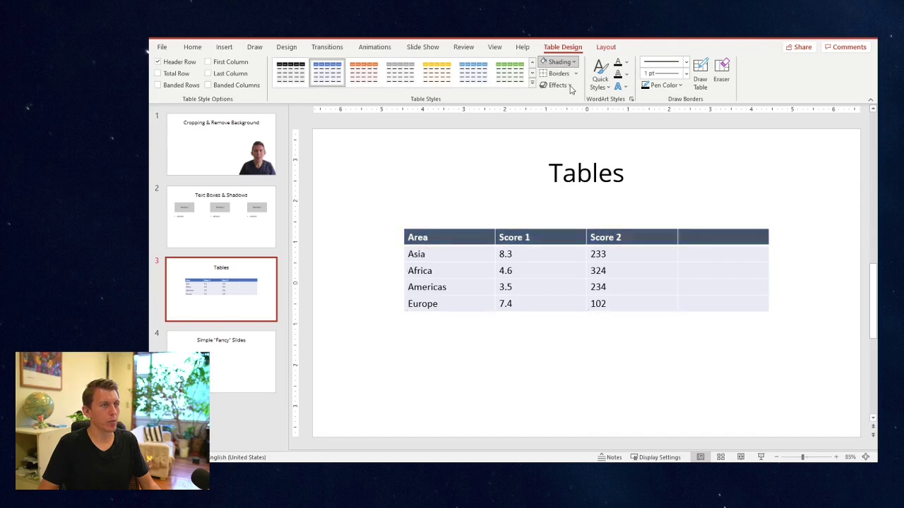
pyautogui.click(505, 231)
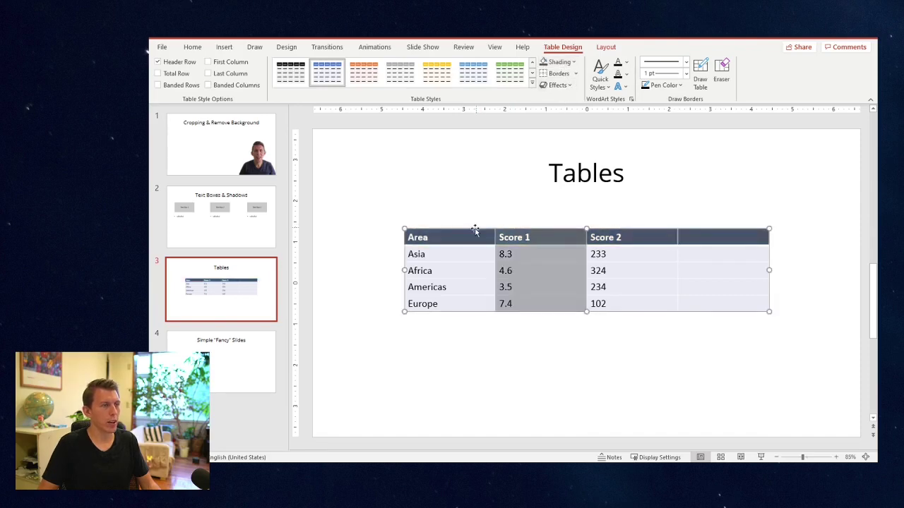
pyautogui.click(471, 228)
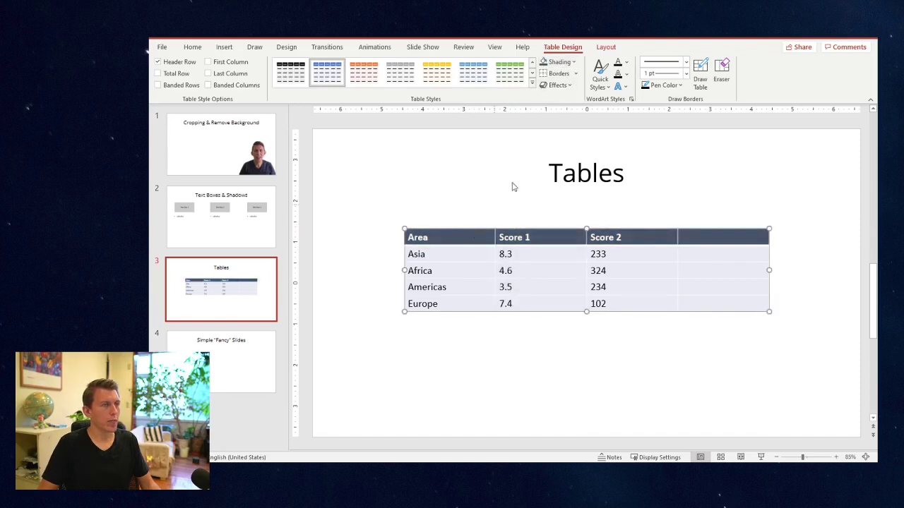
pyautogui.click(569, 74)
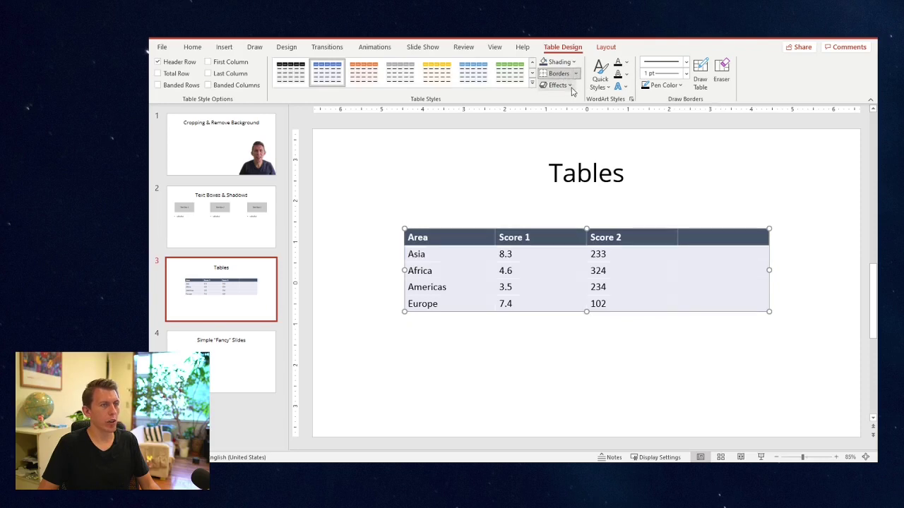
# Step: Delete the table's empty fourth column
pyautogui.click(439, 238)
pyautogui.moveTo(716, 242); pyautogui.dragTo(715, 305)
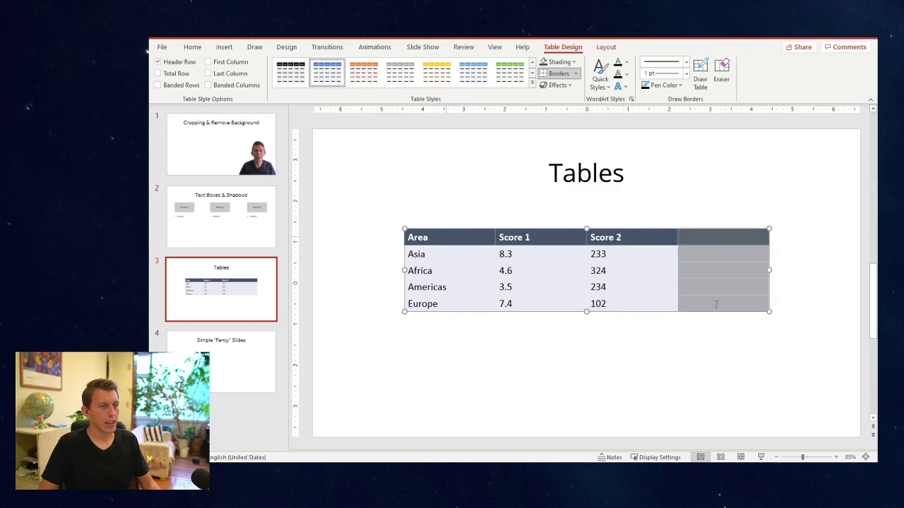
pyautogui.press('BackSpace')
pyautogui.click(710, 311)
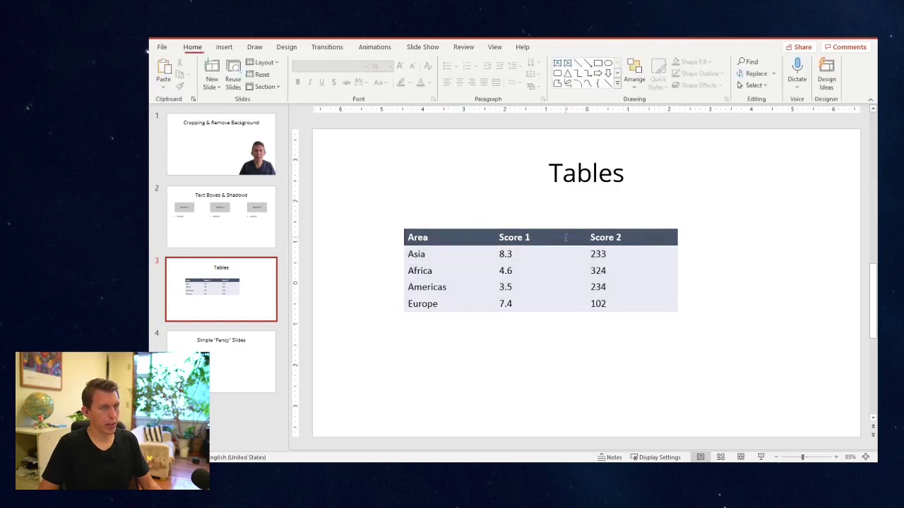
# Step: Add thin grey borders around every cell of the table
pyautogui.click(530, 237)
pyautogui.moveTo(415, 237); pyautogui.dragTo(643, 327)
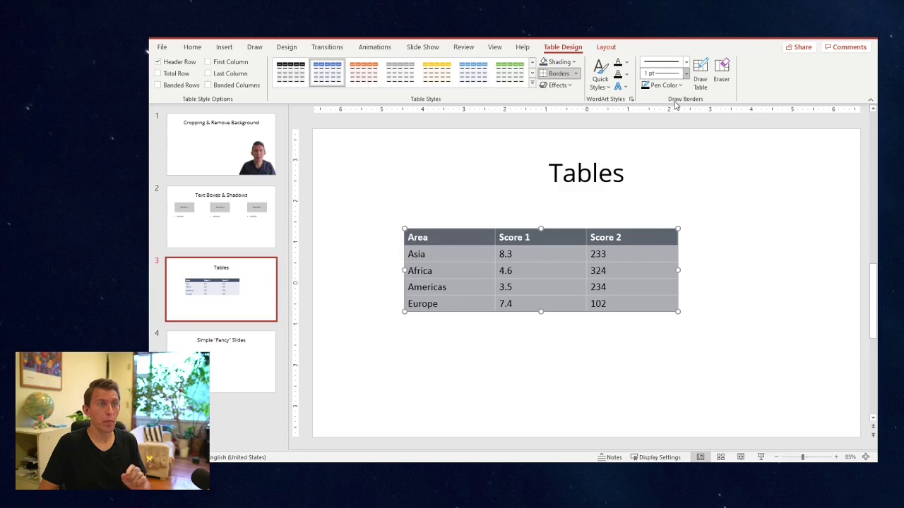
pyautogui.click(699, 75)
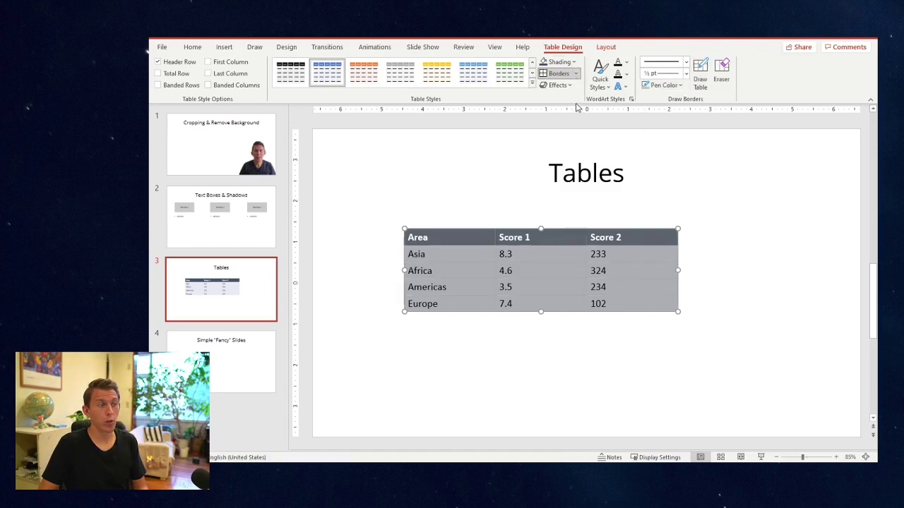
pyautogui.click(724, 200)
# Step: Set the table's body cells to No Fill so they appear white
pyautogui.click(605, 270)
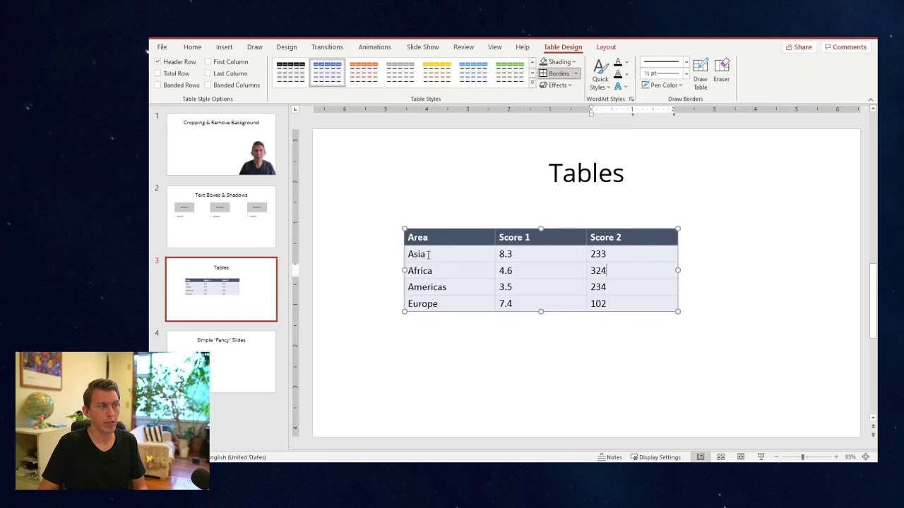
pyautogui.moveTo(428, 252); pyautogui.dragTo(664, 320)
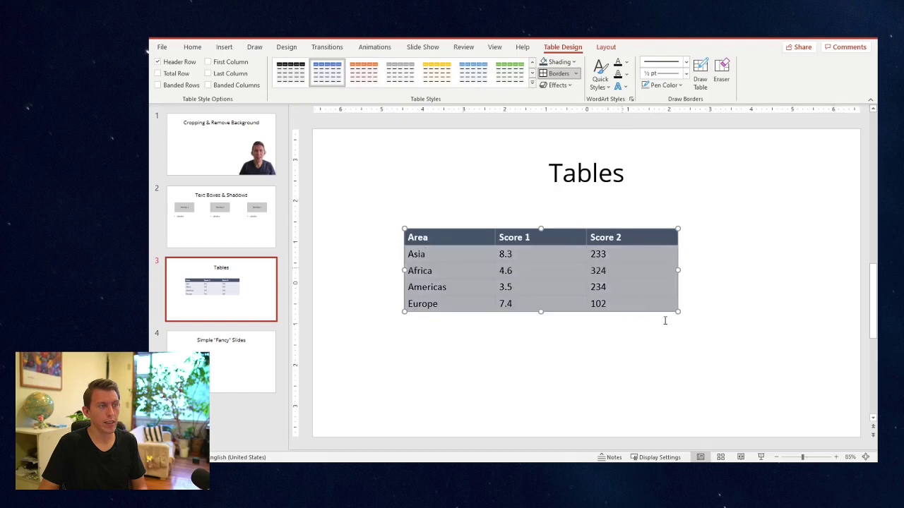
pyautogui.click(558, 62)
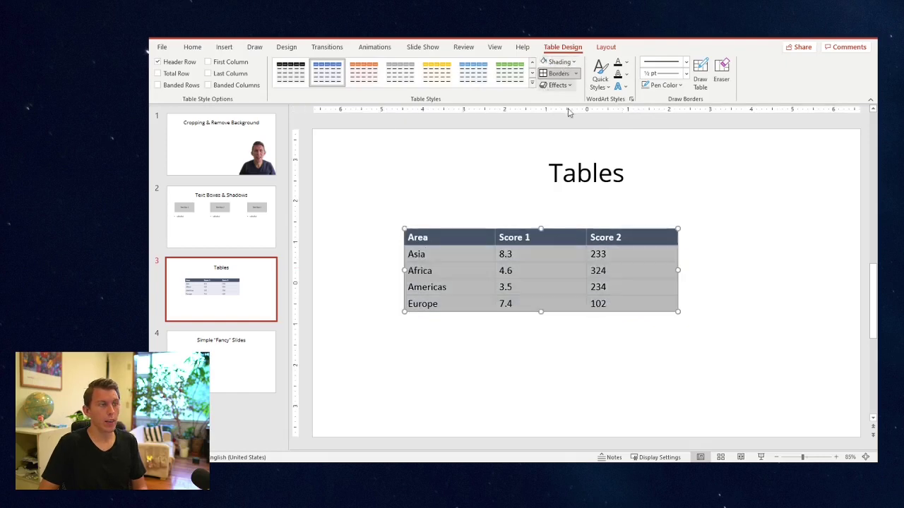
pyautogui.click(837, 263)
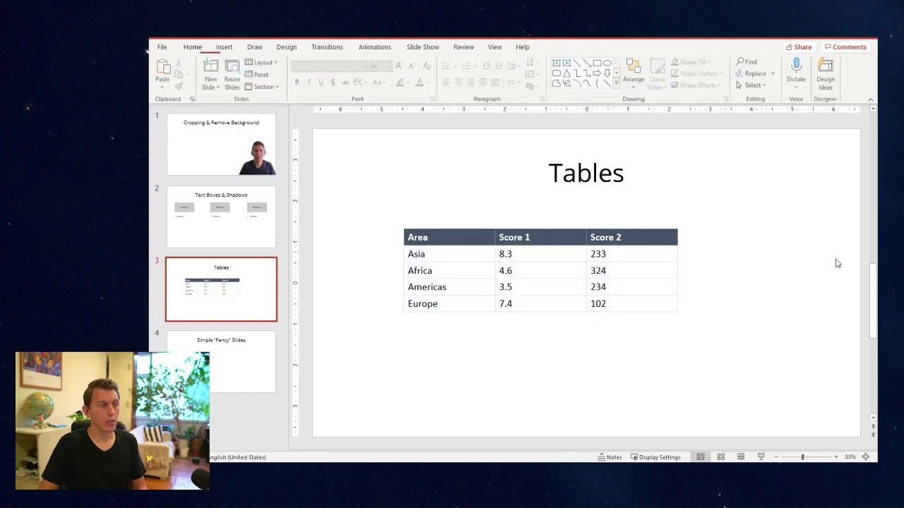
# Step: Set all table text to Open Sans at 16 pt
pyautogui.click(532, 223)
pyautogui.hotkey('ctrl', 'a')
pyautogui.click(334, 65)
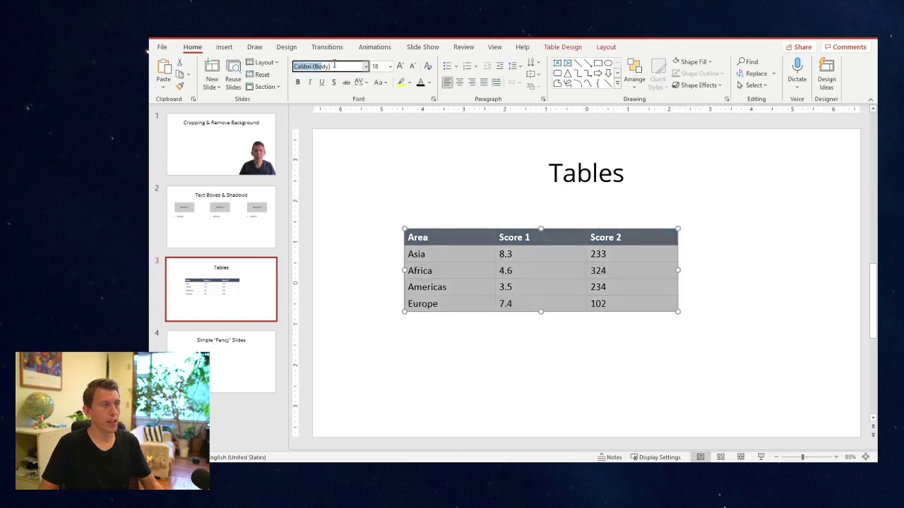
pyautogui.write('Open Sans')
pyautogui.press('Return')
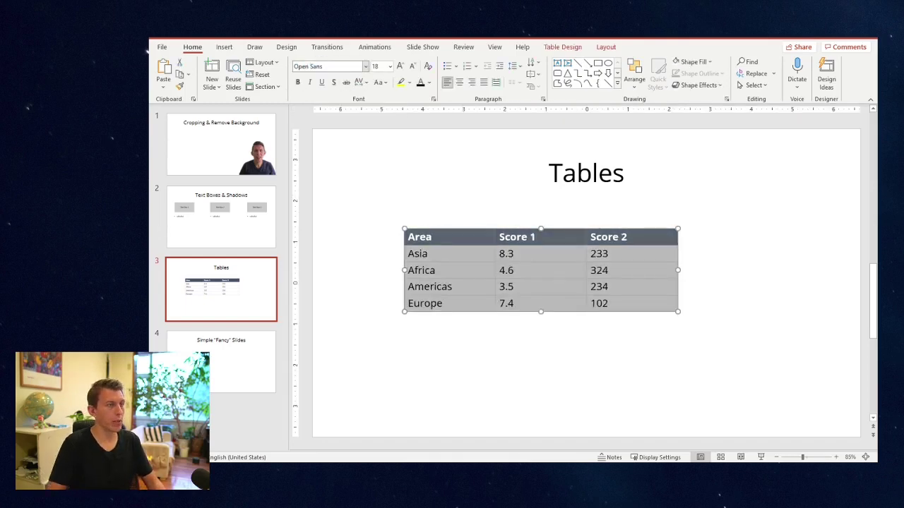
pyautogui.click(411, 66)
# Step: Centre the text in every table cell
pyautogui.click(532, 288)
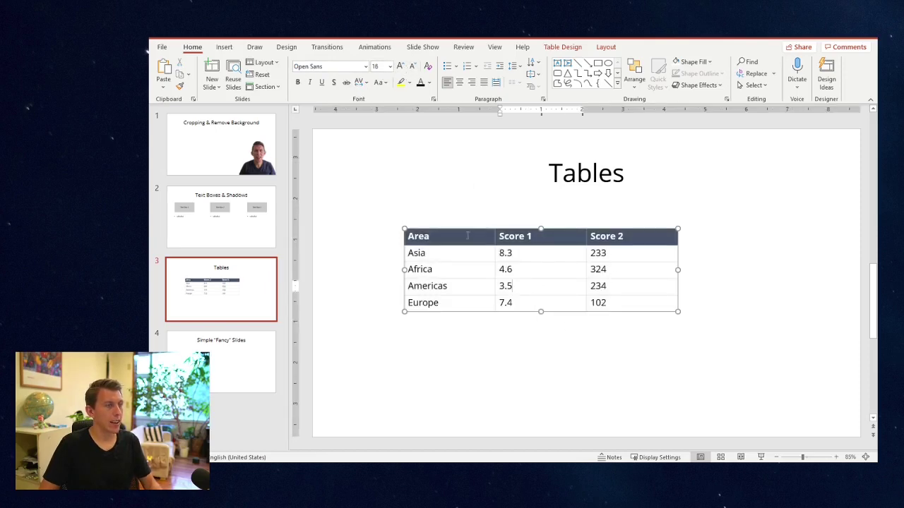
pyautogui.moveTo(466, 239); pyautogui.dragTo(635, 303)
pyautogui.click(459, 82)
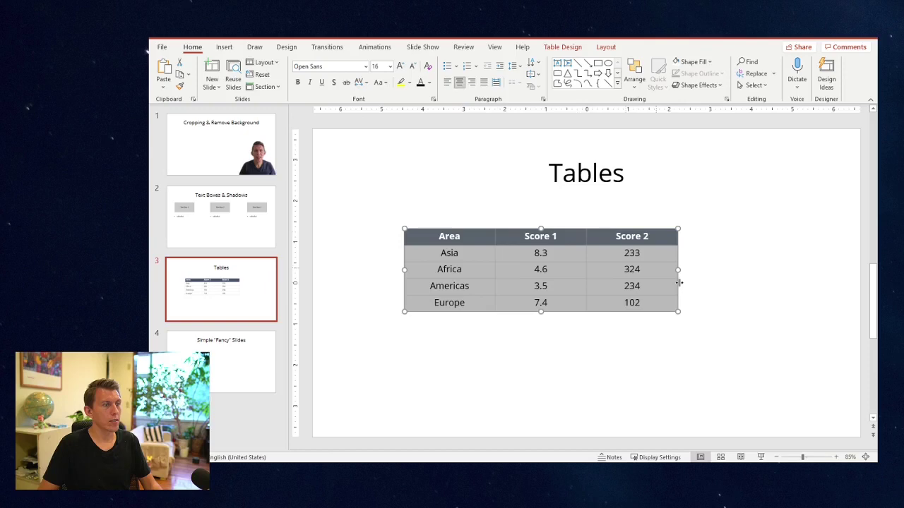
pyautogui.click(487, 212)
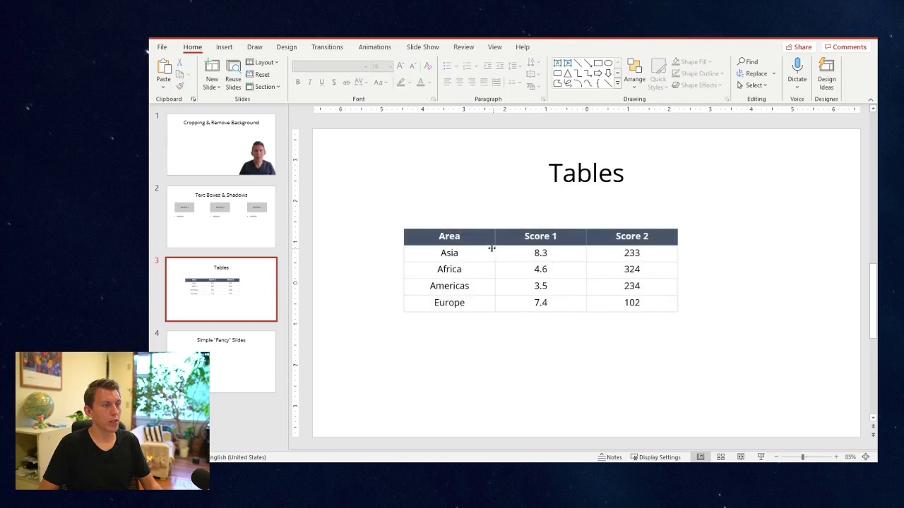
# Step: Make the table rows taller and move the table to the slide's right side
pyautogui.click(524, 268)
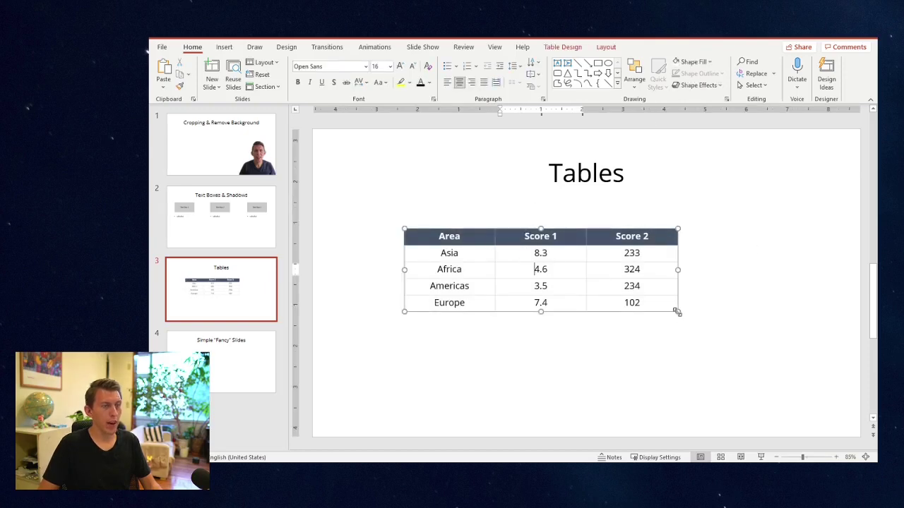
pyautogui.moveTo(677, 311); pyautogui.dragTo(632, 366)
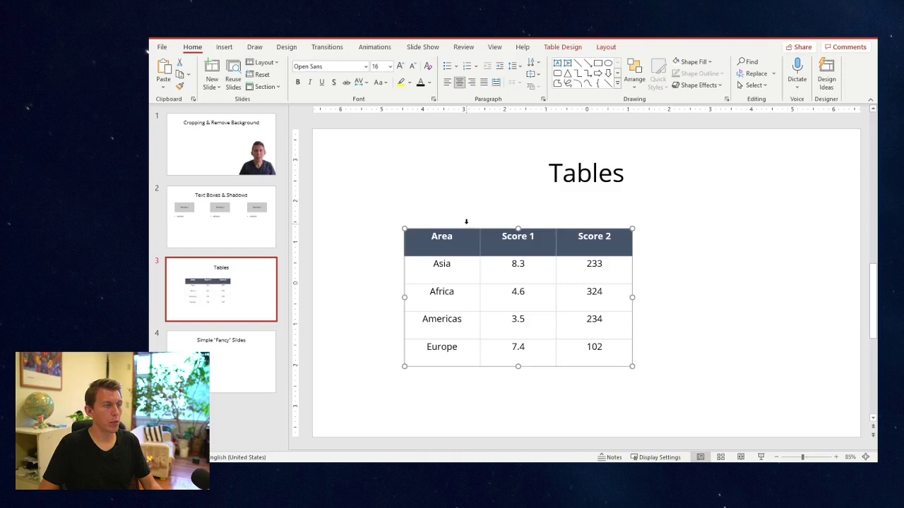
pyautogui.moveTo(459, 229); pyautogui.dragTo(777, 353)
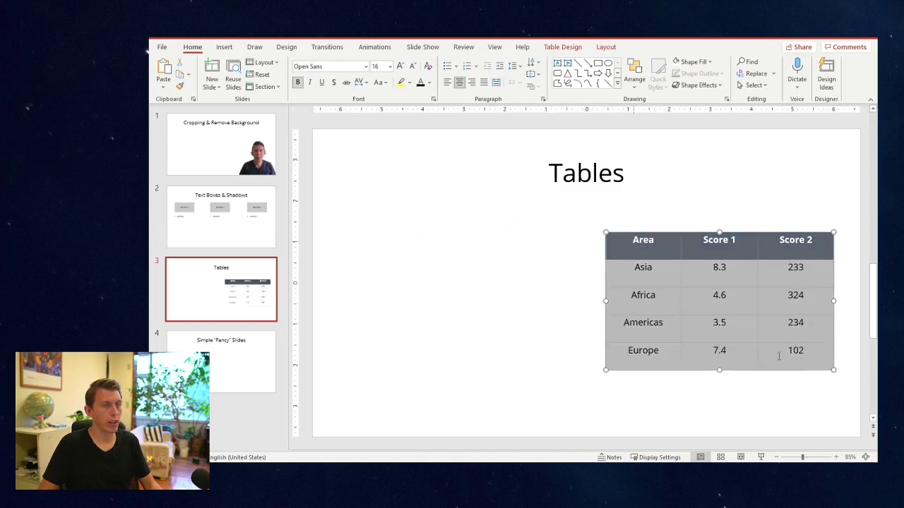
# Step: Select all table cells and apply Center Vertically so every cell's text sits mid-height
pyautogui.click(561, 49)
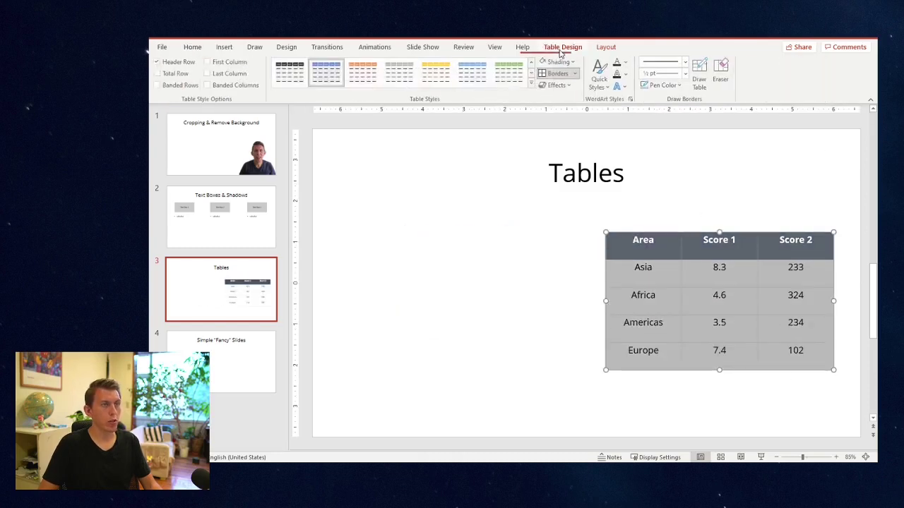
pyautogui.click(605, 48)
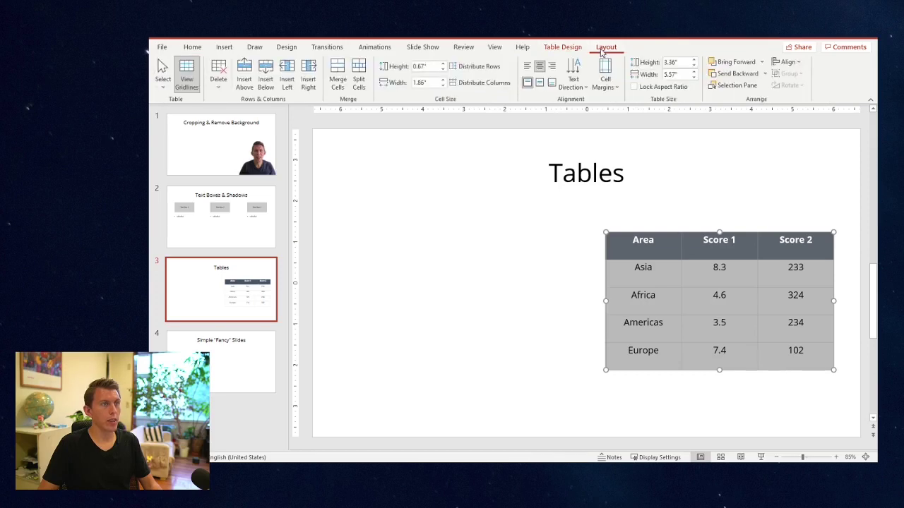
pyautogui.click(538, 83)
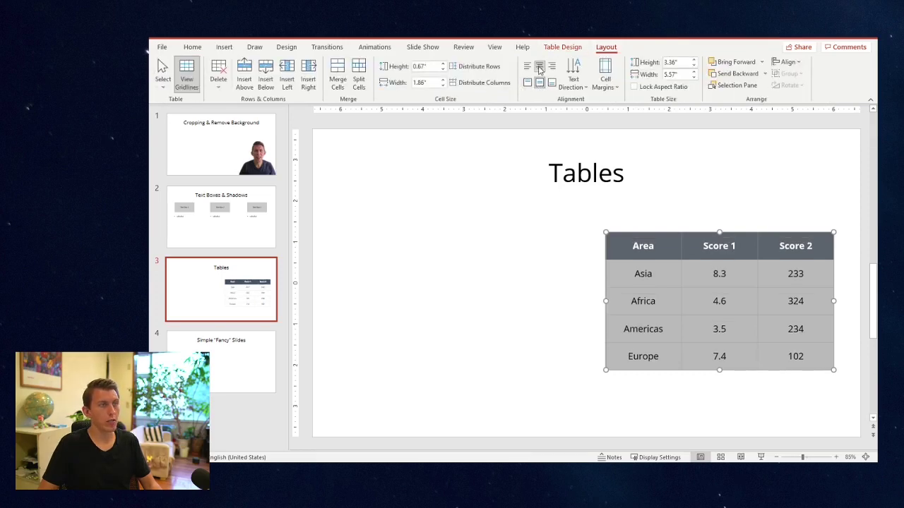
pyautogui.click(527, 66)
pyautogui.click(538, 66)
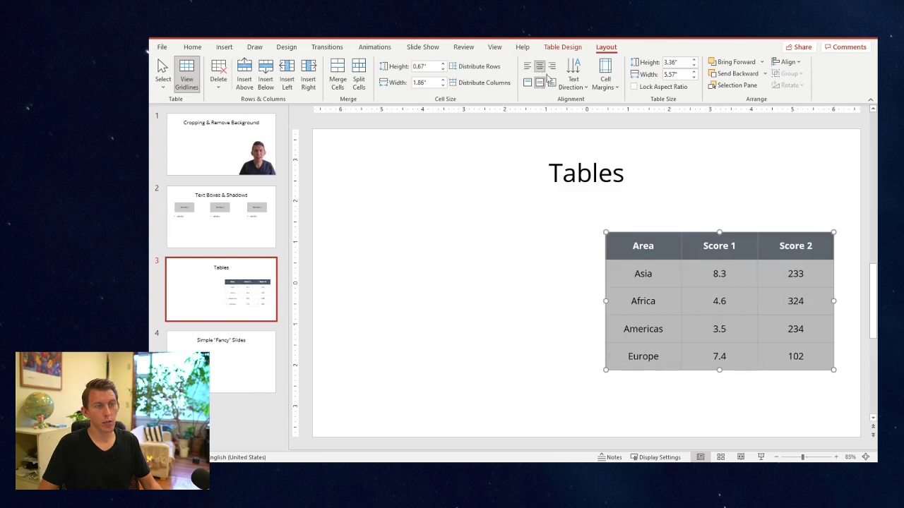
pyautogui.click(730, 305)
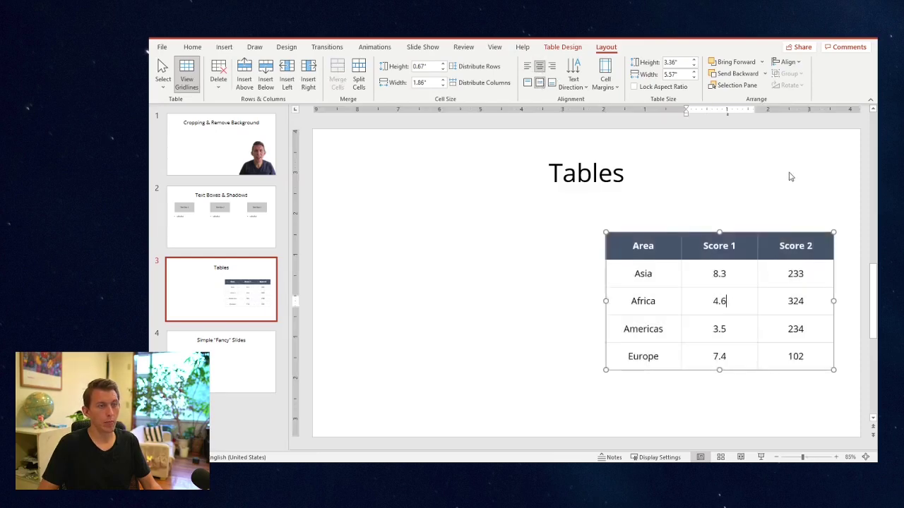
# Step: Fill the 4.6 and 3.5 cells under Score 1 with light yellow
pyautogui.moveTo(723, 305); pyautogui.dragTo(721, 332)
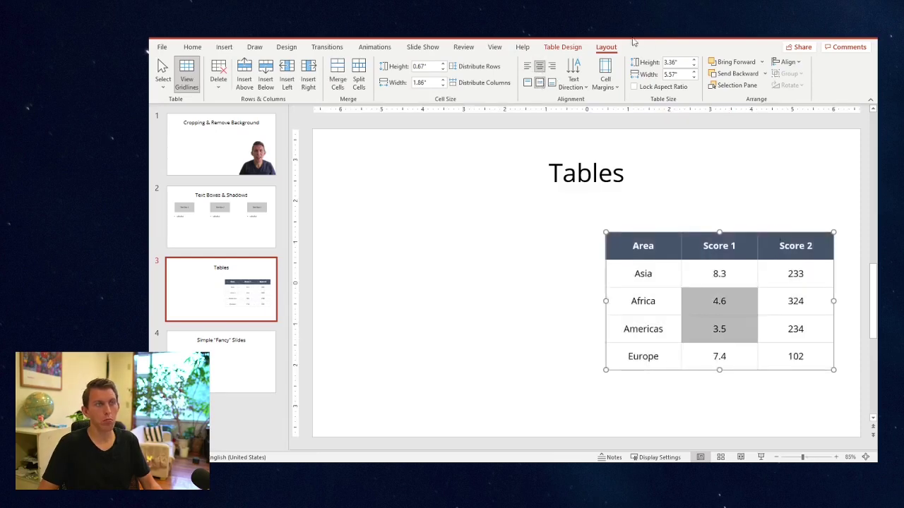
pyautogui.click(563, 48)
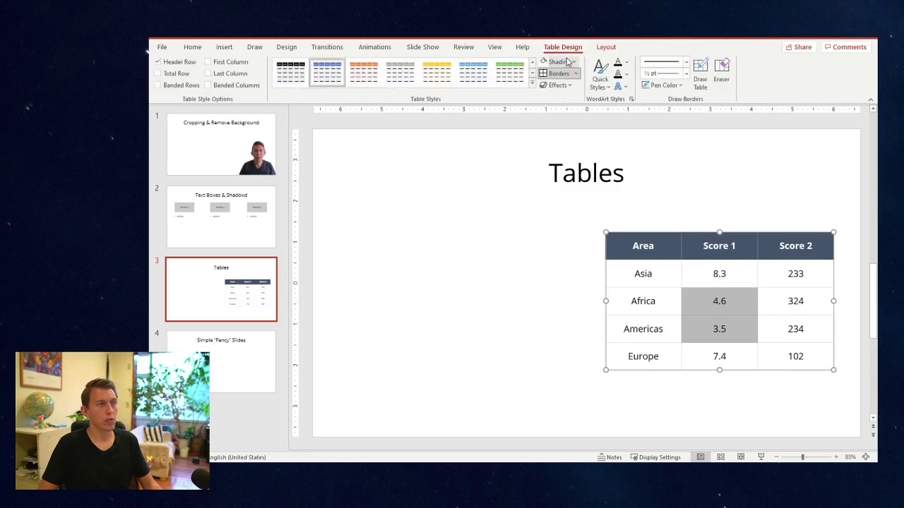
pyautogui.click(560, 62)
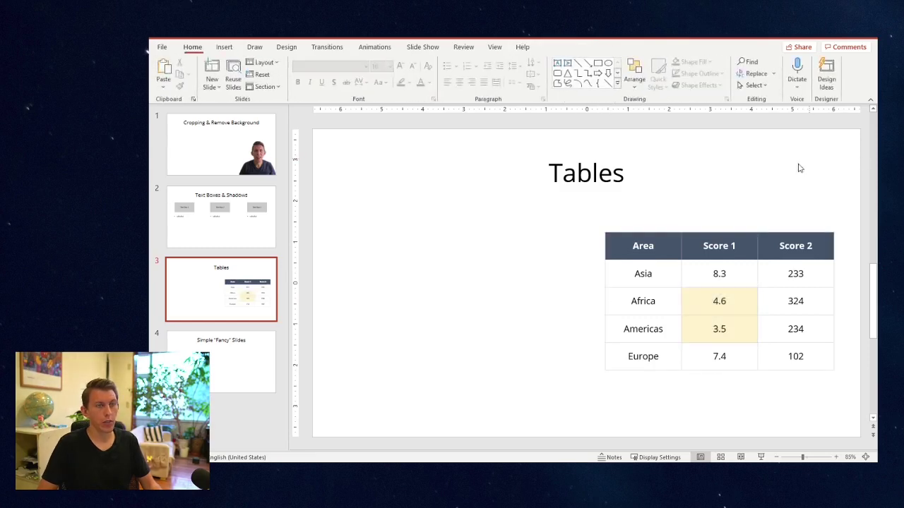
pyautogui.click(737, 277)
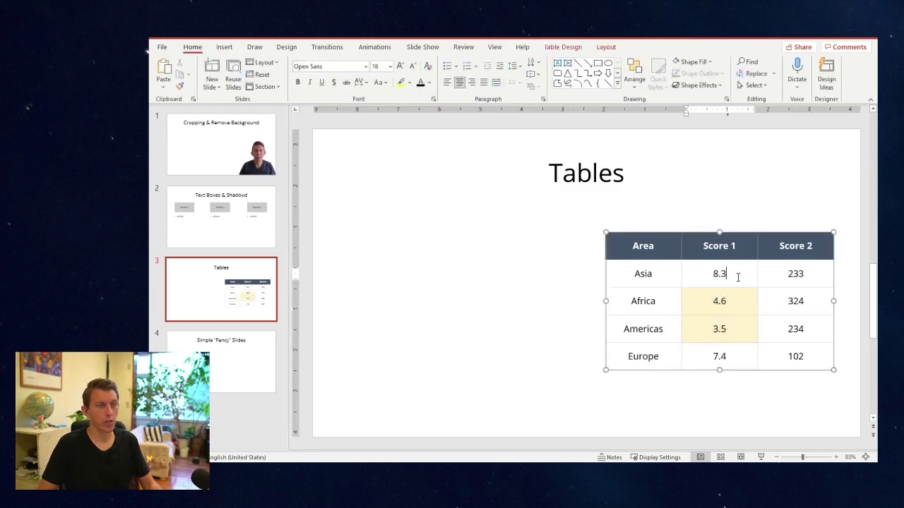
pyautogui.click(803, 214)
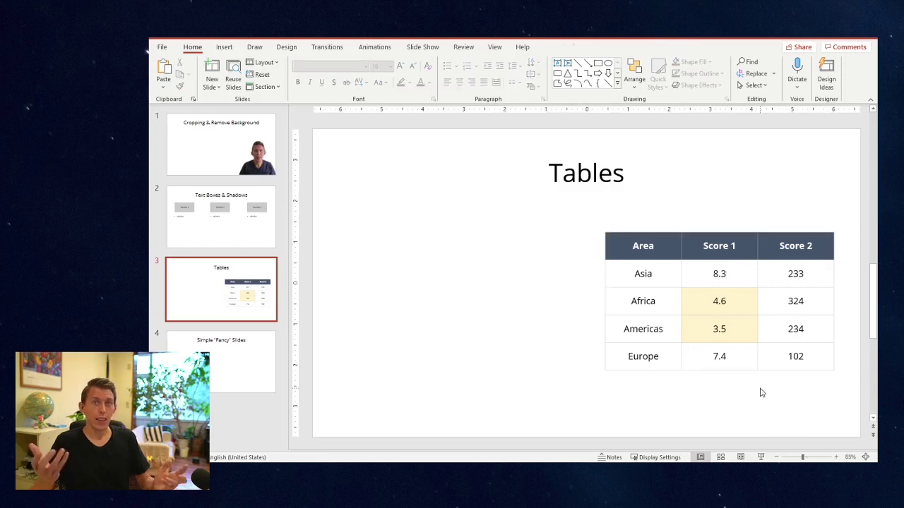
# Step: Bold the Area column's body text and fill the header row green
pyautogui.moveTo(657, 277); pyautogui.dragTo(655, 369)
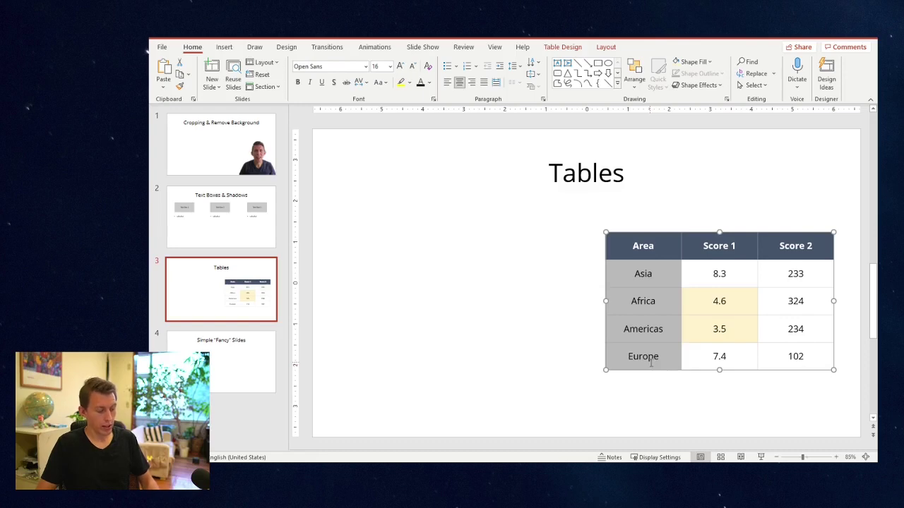
pyautogui.hotkey('ctrl', 'b')
pyautogui.moveTo(638, 246); pyautogui.dragTo(786, 246)
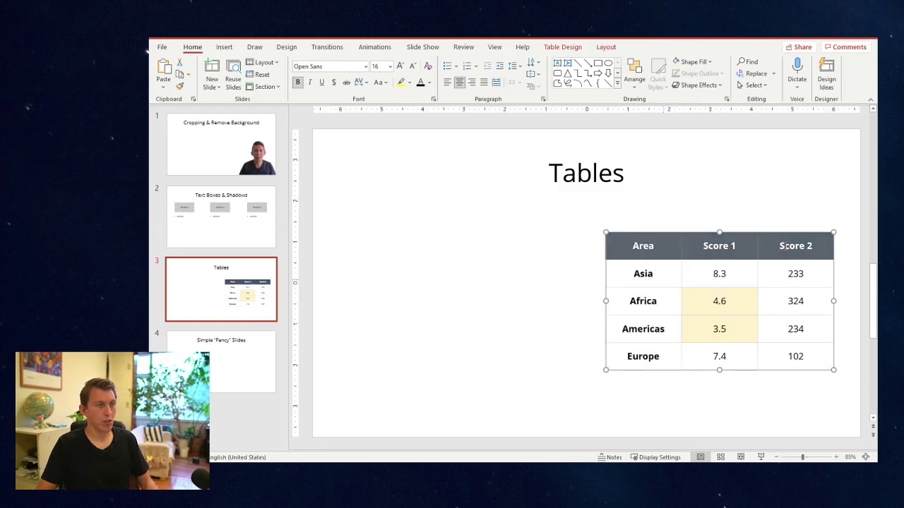
pyautogui.click(709, 61)
pyautogui.click(754, 93)
pyautogui.click(757, 178)
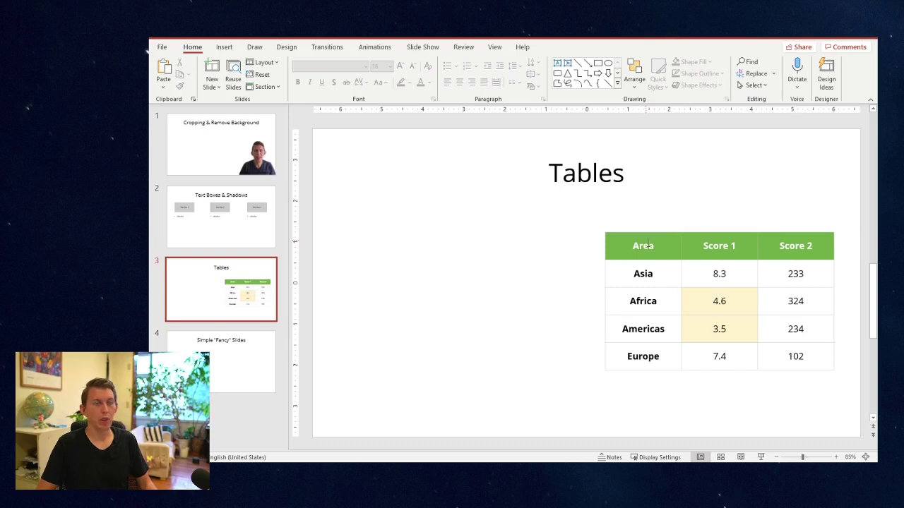
# Step: Remove the fill from the 4.6 and 3.5 cells, then go to slide 4, Simple "Fancy" Slides
pyautogui.click(693, 328)
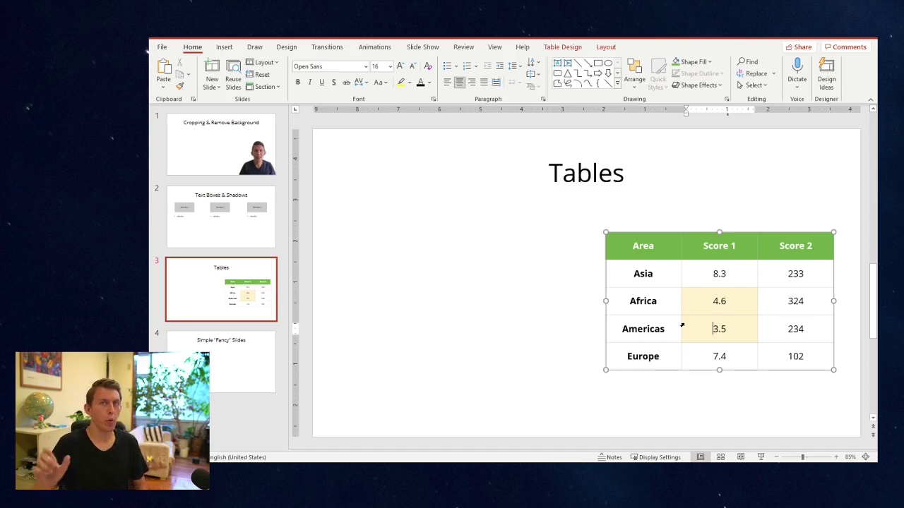
pyautogui.moveTo(720, 295); pyautogui.dragTo(720, 340)
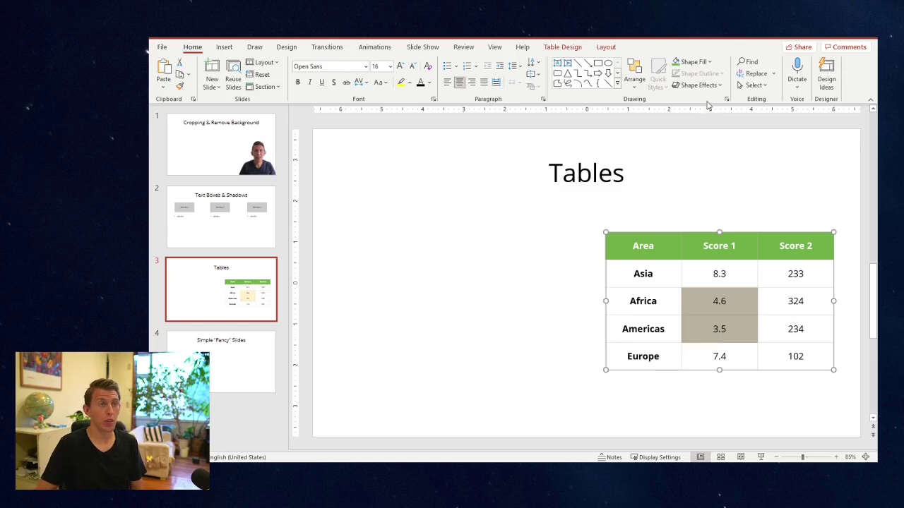
pyautogui.click(688, 62)
pyautogui.click(756, 164)
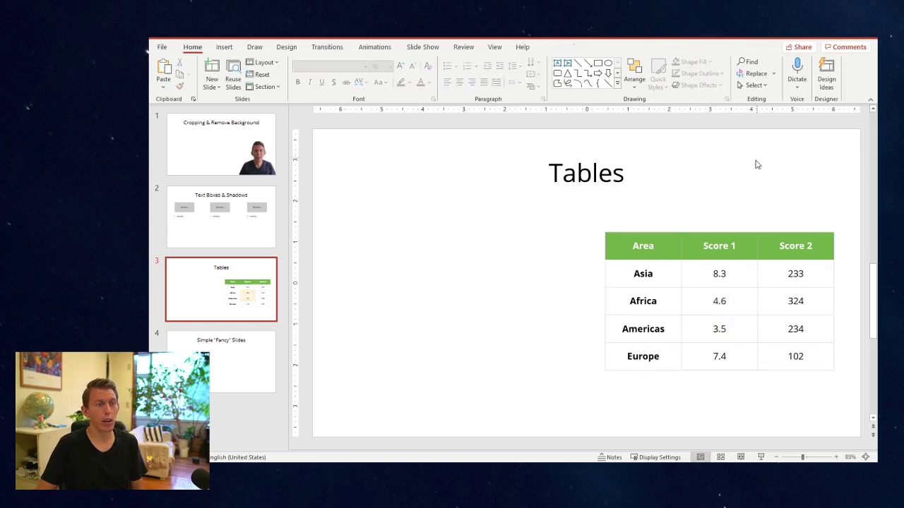
pyautogui.doubleClick(797, 306)
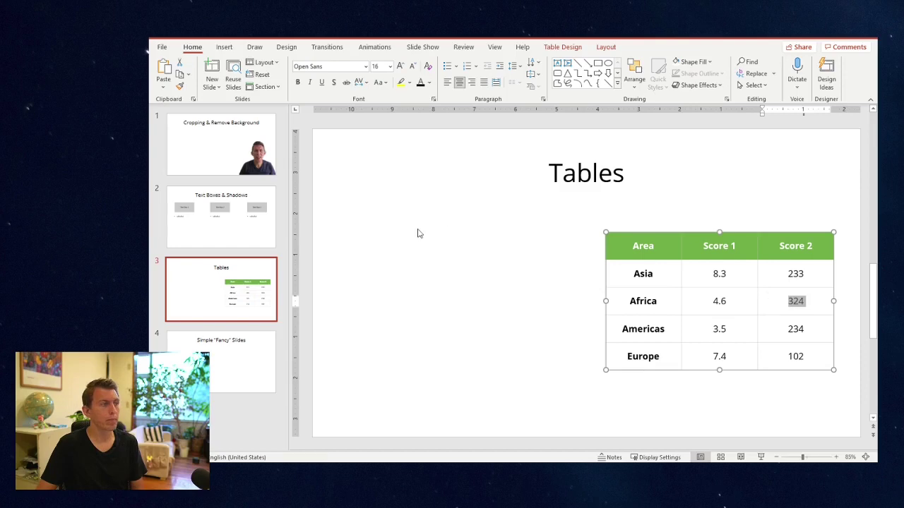
pyautogui.click(423, 173)
pyautogui.scroll(-1, 424, 177)
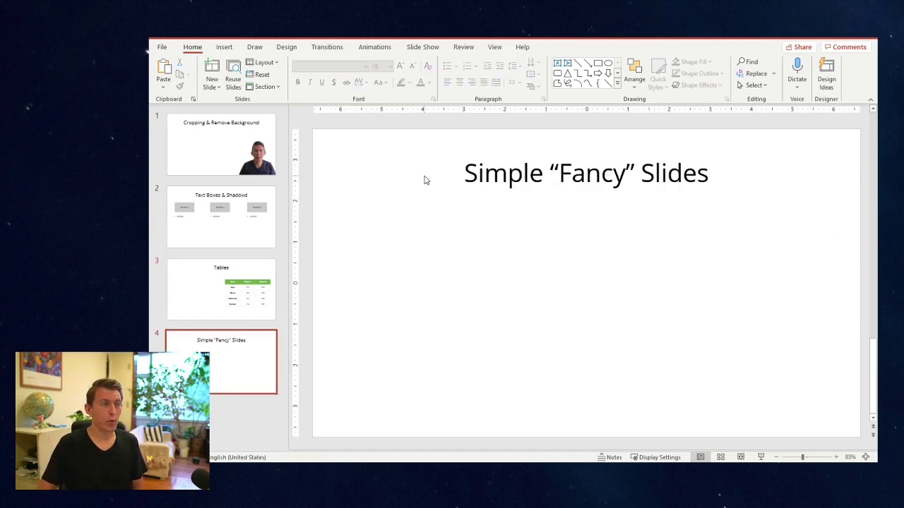
# Step: Fill slide 4's title box green and stretch it across the full slide width
pyautogui.click(560, 172)
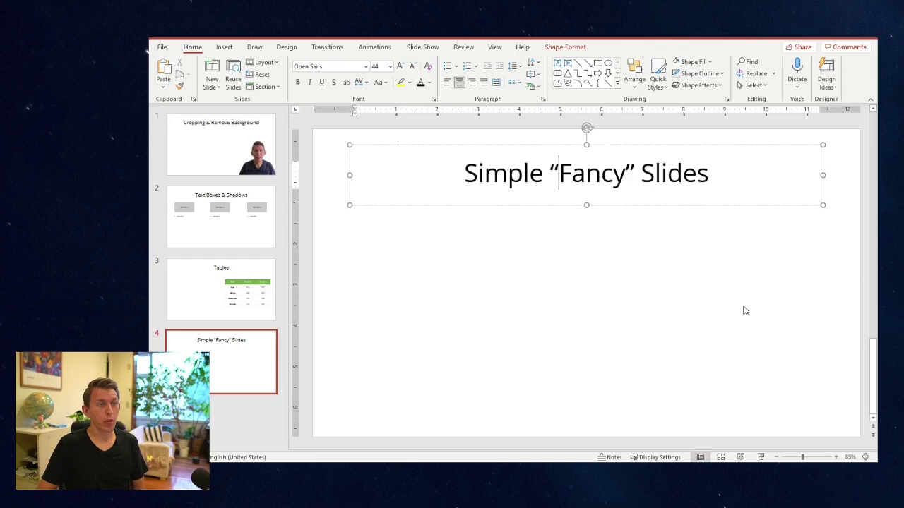
pyautogui.click(702, 62)
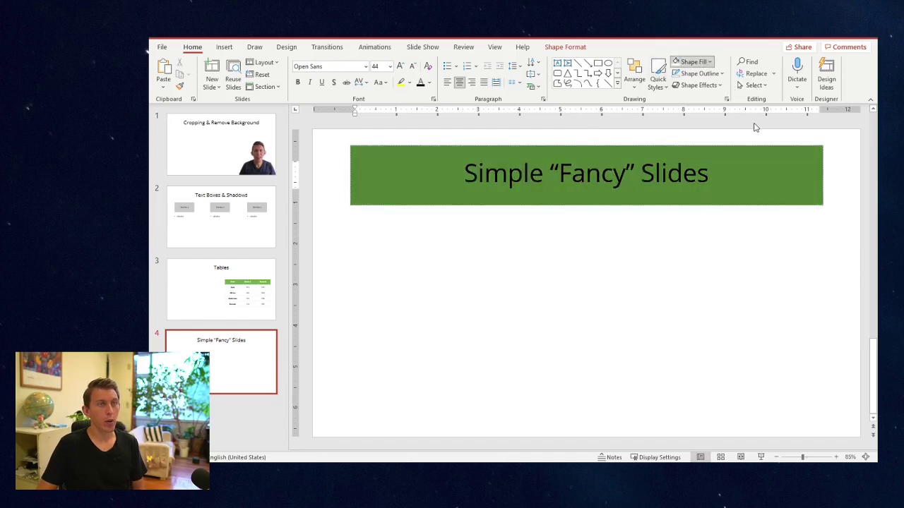
pyautogui.click(607, 176)
pyautogui.doubleClick(593, 174)
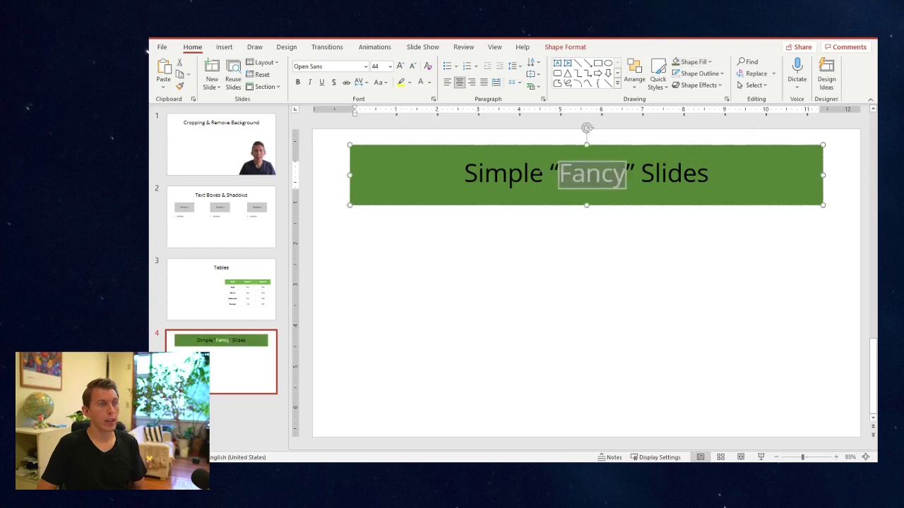
pyautogui.moveTo(464, 174); pyautogui.dragTo(714, 175)
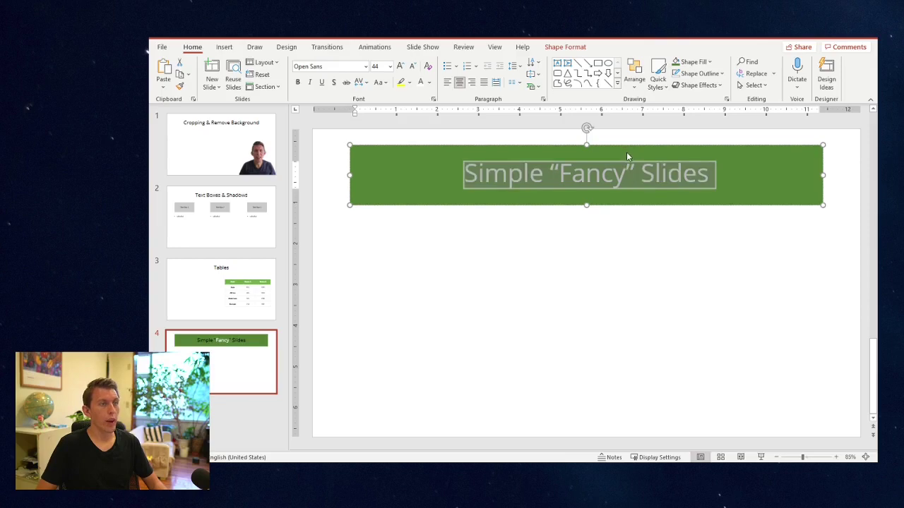
pyautogui.click(365, 153)
pyautogui.moveTo(346, 145); pyautogui.dragTo(313, 131)
pyautogui.moveTo(822, 210); pyautogui.dragTo(860, 223)
pyautogui.moveTo(862, 225); pyautogui.dragTo(861, 226)
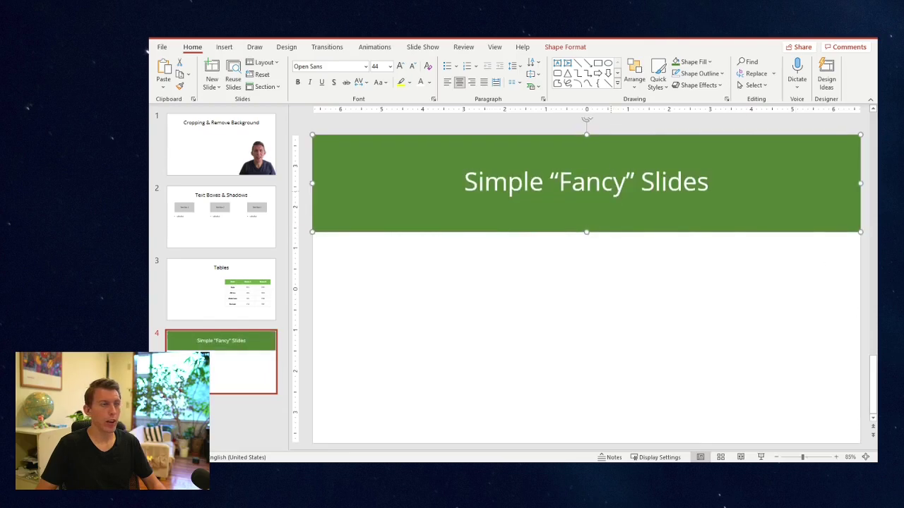
# Step: Retitle the banner 'THIS IS AN IMPORTANT POINT!' in larger bold text and make it taller
pyautogui.write('THIS')
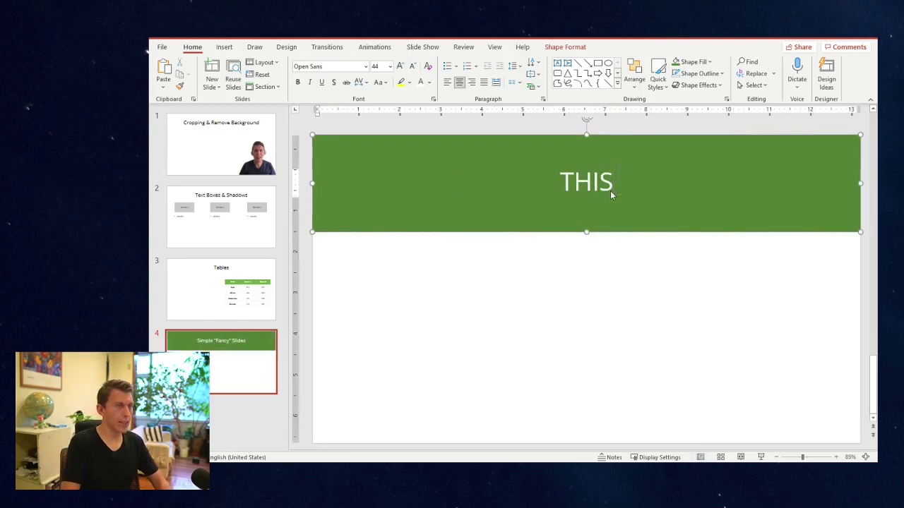
pyautogui.write(' IS AN IMPORTA')
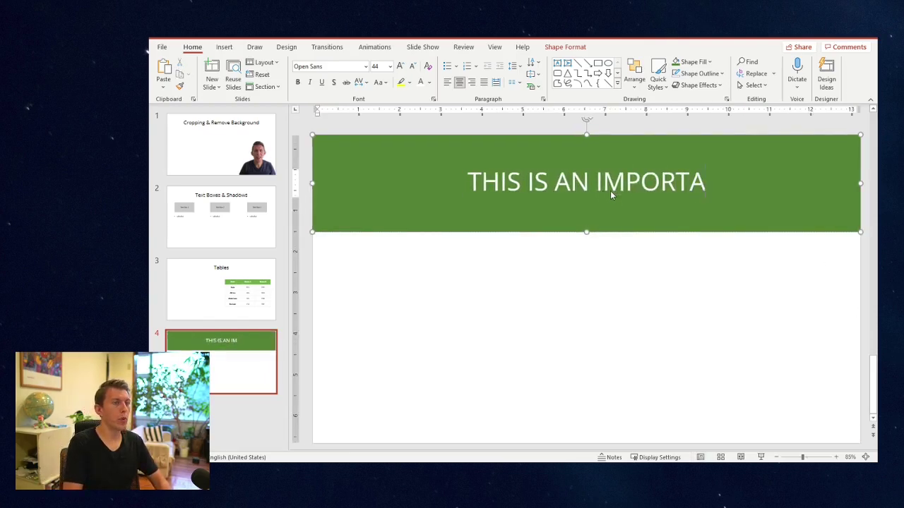
pyautogui.write('NT POINT!')
pyautogui.hotkey('ctrl', 'a')
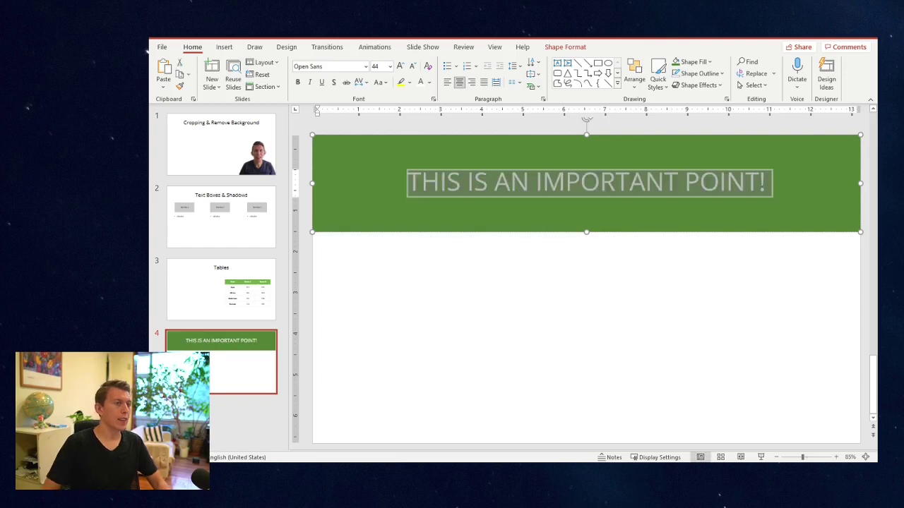
pyautogui.click(400, 66)
pyautogui.hotkey('ctrl', 'b')
pyautogui.press('Escape')
pyautogui.moveTo(586, 232); pyautogui.dragTo(586, 266)
pyautogui.click(597, 324)
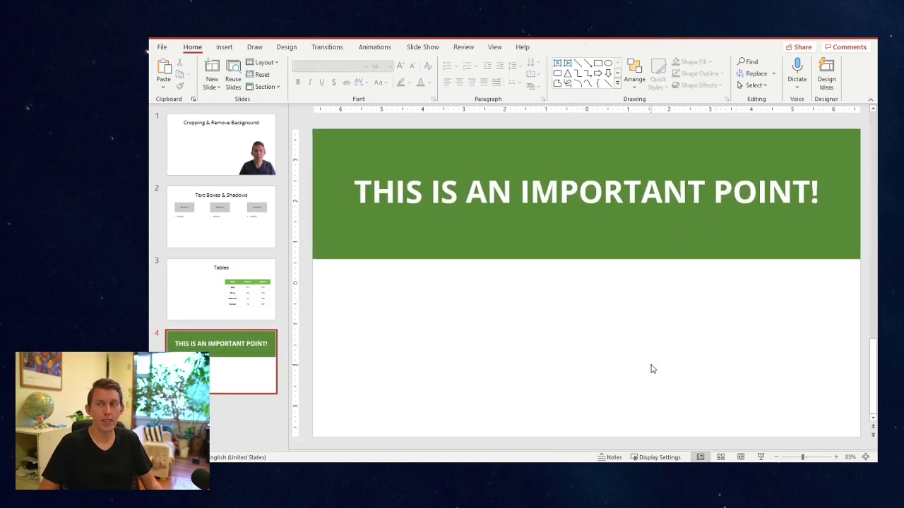
# Step: Copy the Area/Score table from the Tables slide onto slide 4, below the green banner
pyautogui.click(249, 286)
pyautogui.click(757, 245)
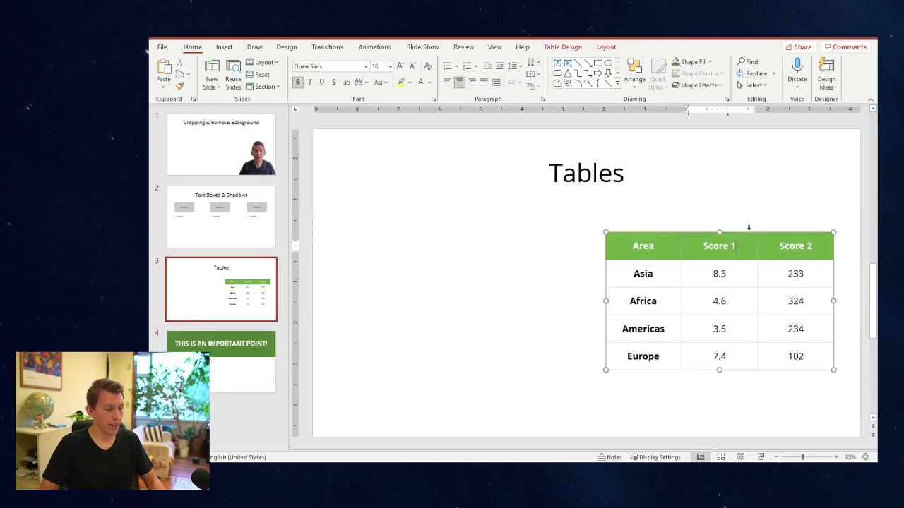
pyautogui.click(245, 367)
pyautogui.hotkey('ctrl', 'v')
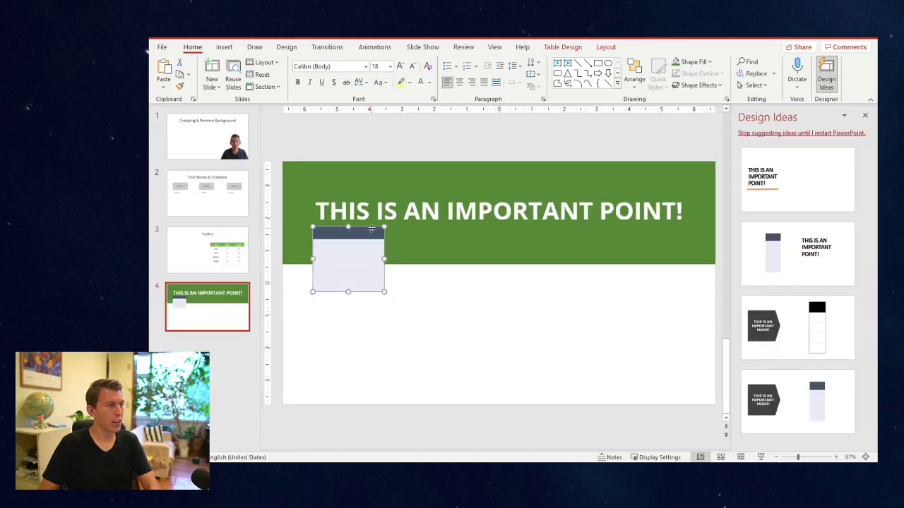
pyautogui.press('Delete')
pyautogui.click(865, 116)
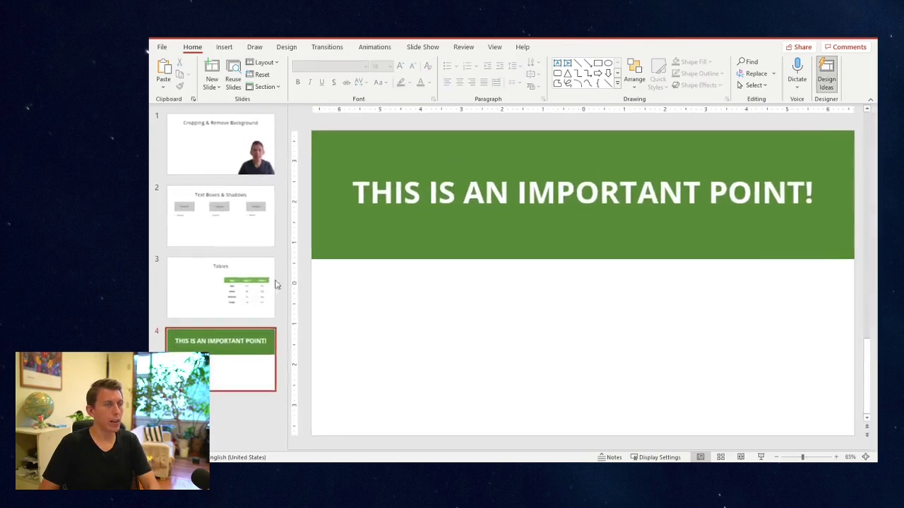
pyautogui.click(244, 297)
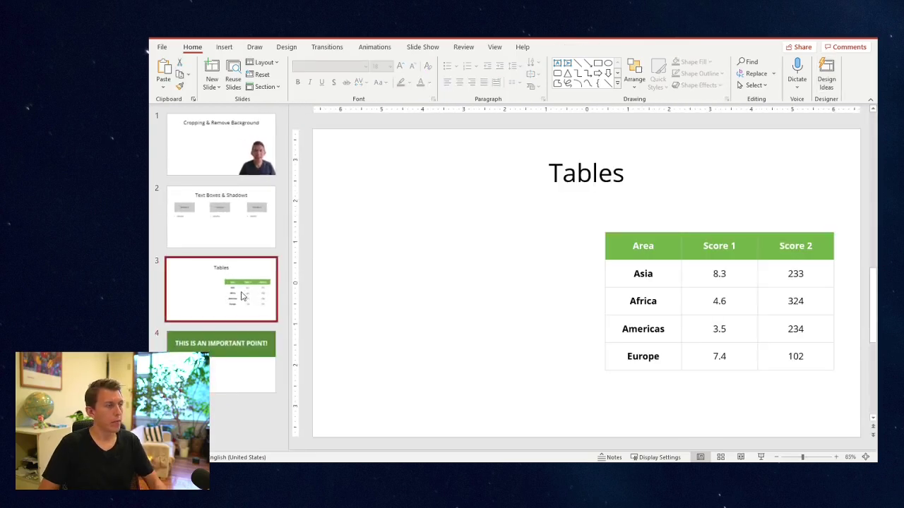
pyautogui.click(667, 246)
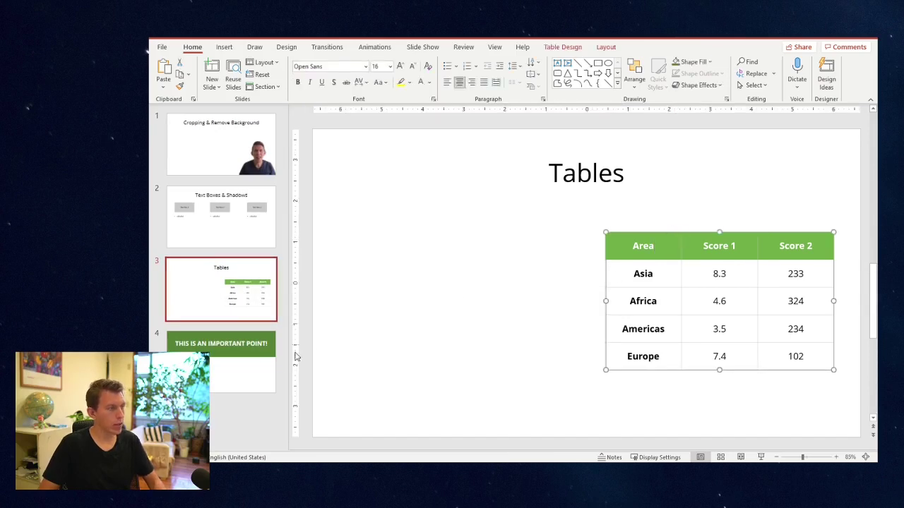
pyautogui.scroll(-1, 297, 357)
pyautogui.hotkey('ctrl', 'v')
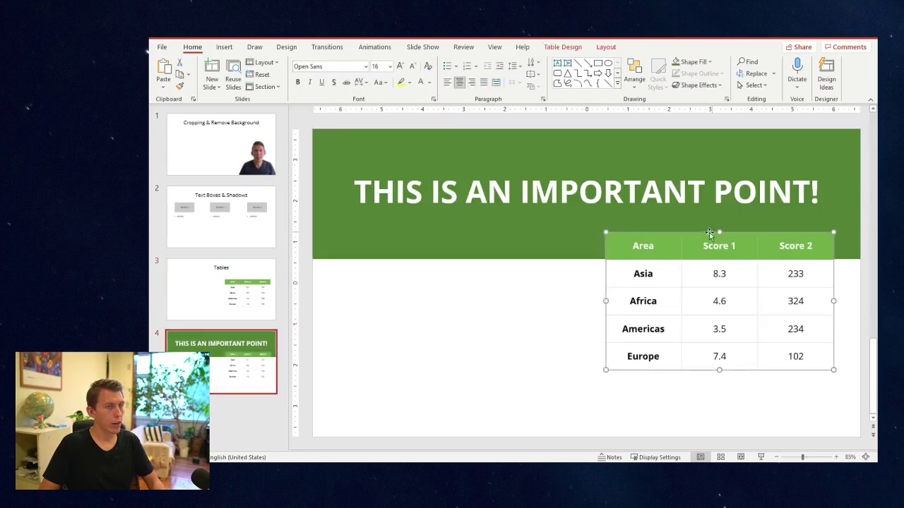
pyautogui.moveTo(695, 236); pyautogui.dragTo(545, 274)
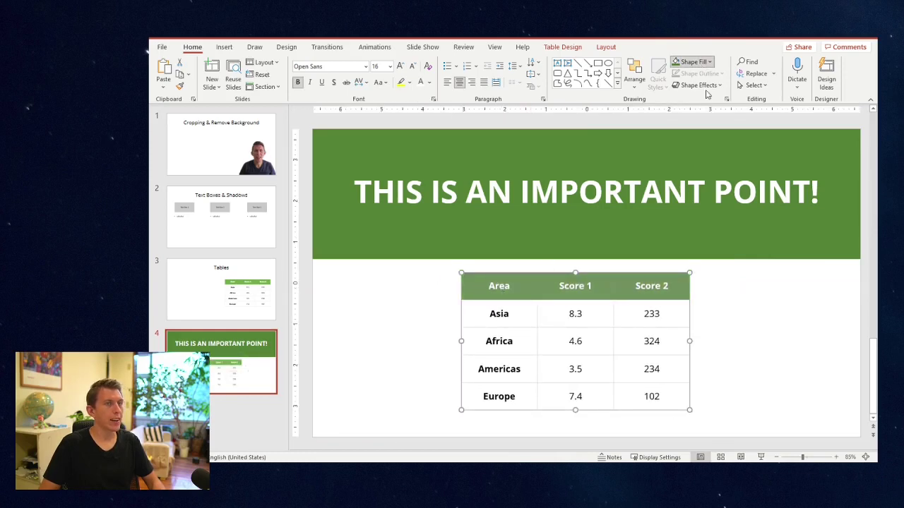
# Step: Fill the table's header row grey and the Americas 3.5 cell orange
pyautogui.click(674, 61)
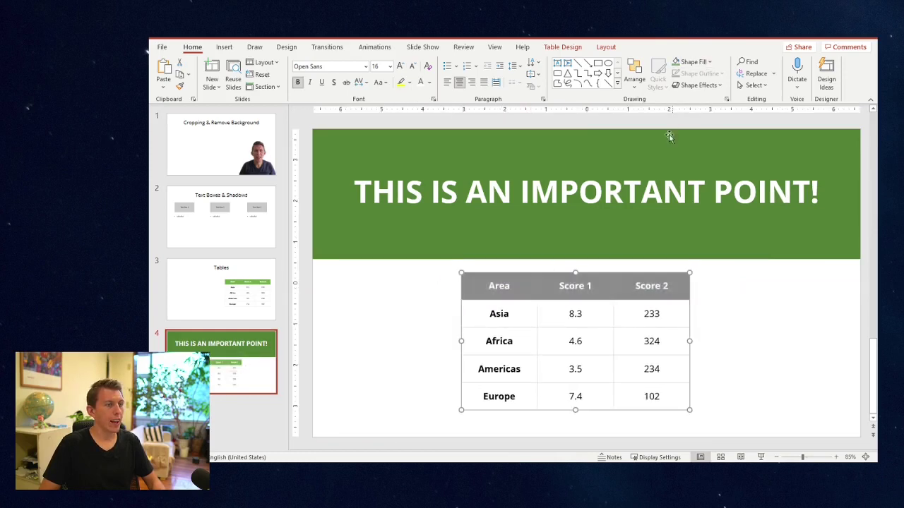
pyautogui.press('Escape')
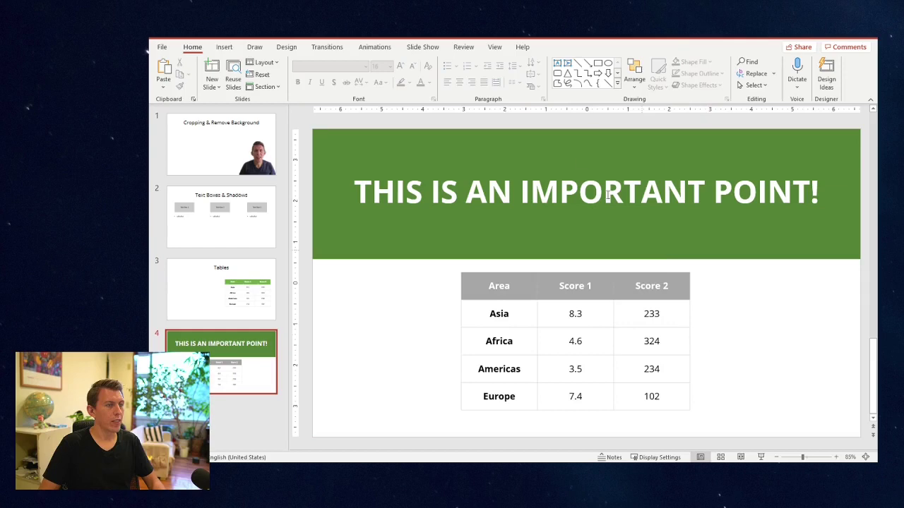
pyautogui.click(507, 311)
pyautogui.click(569, 369)
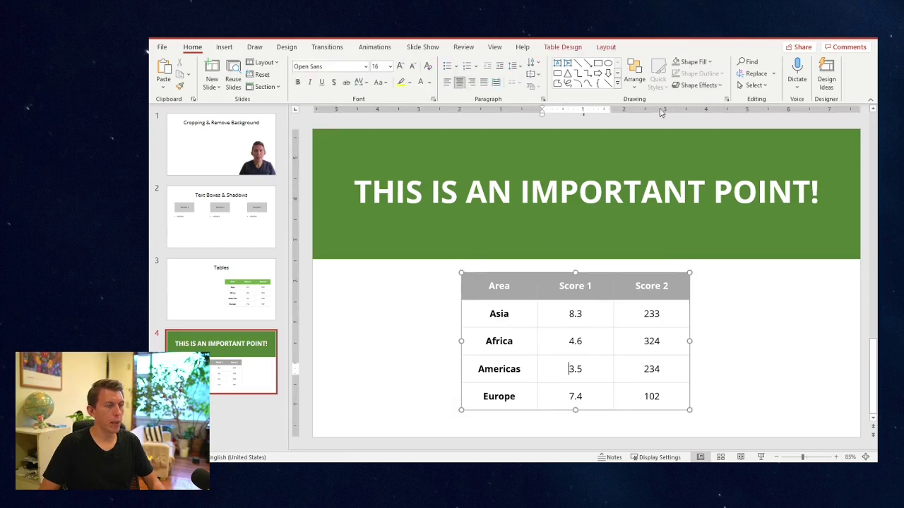
pyautogui.click(690, 61)
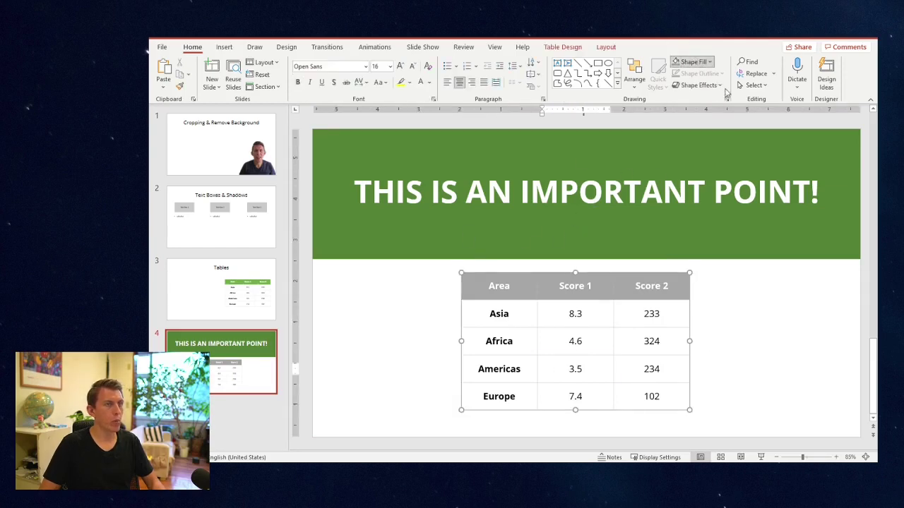
pyautogui.click(774, 311)
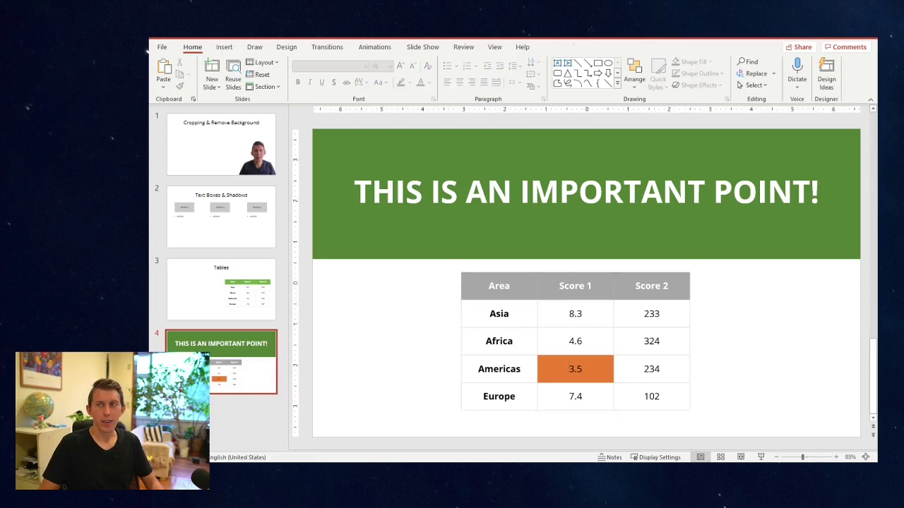
# Step: Resize the green banner into a tall narrow left panel and move the table to its right
pyautogui.click(497, 177)
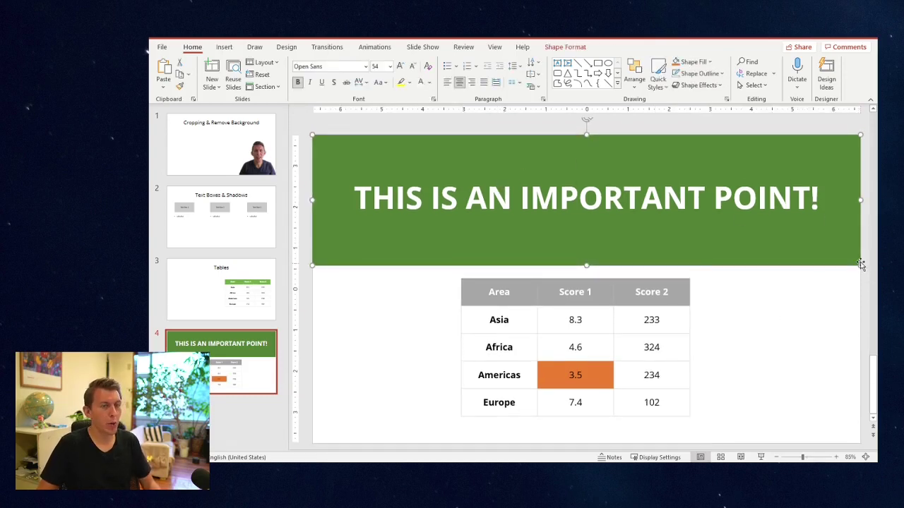
pyautogui.moveTo(860, 264); pyautogui.dragTo(486, 439)
pyautogui.click(592, 327)
pyautogui.moveTo(546, 272); pyautogui.dragTo(664, 214)
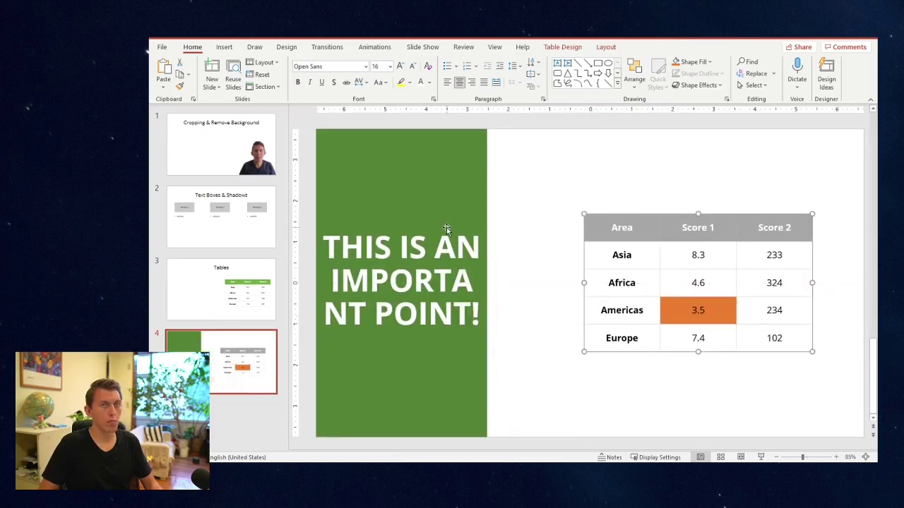
# Step: Widen the green panel slightly so its text wraps cleanly
pyautogui.click(446, 227)
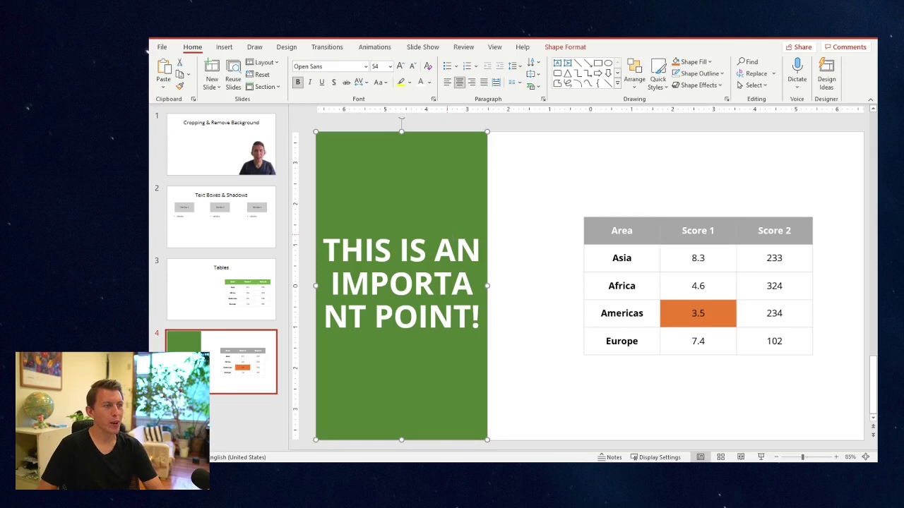
pyautogui.moveTo(488, 286); pyautogui.dragTo(533, 284)
pyautogui.click(553, 172)
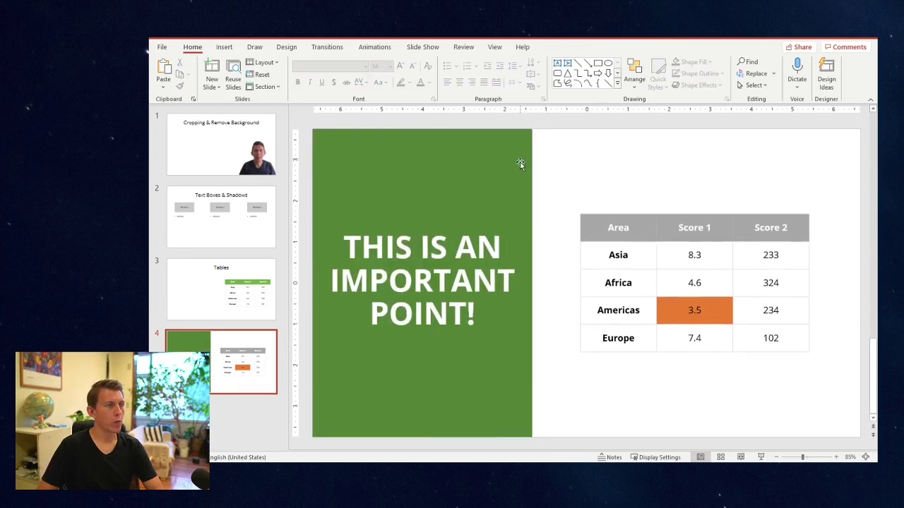
pyautogui.click(516, 180)
pyautogui.click(574, 48)
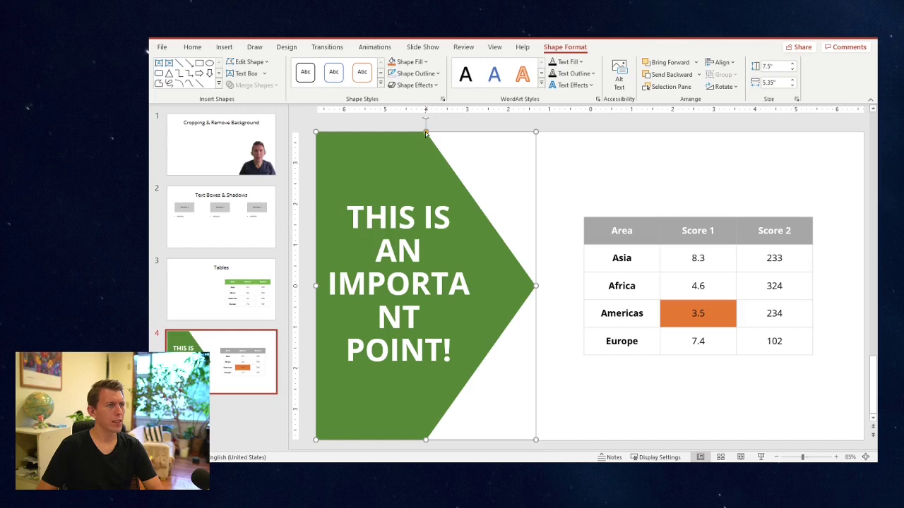
# Step: Shorten the arrow's point and change its text to 'IMPORTANT'
pyautogui.moveTo(426, 132); pyautogui.dragTo(514, 133)
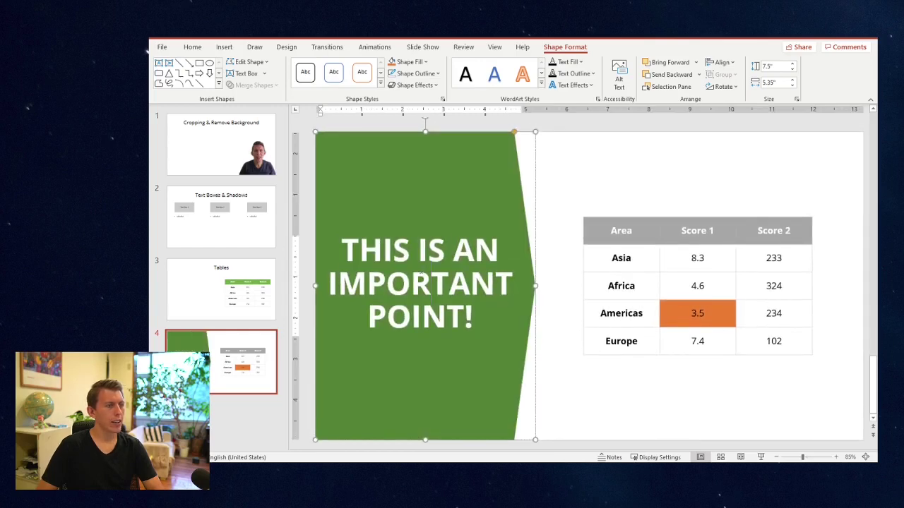
pyautogui.tripleClick(421, 269)
pyautogui.write('IMPORT')
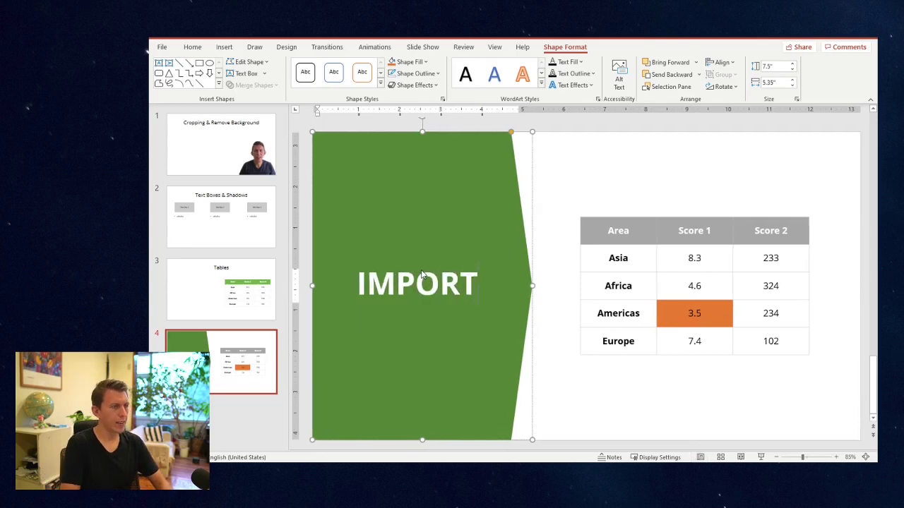
pyautogui.write('NAT')
pyautogui.press('BackSpace')
pyautogui.press('BackSpace')
pyautogui.press('BackSpace')
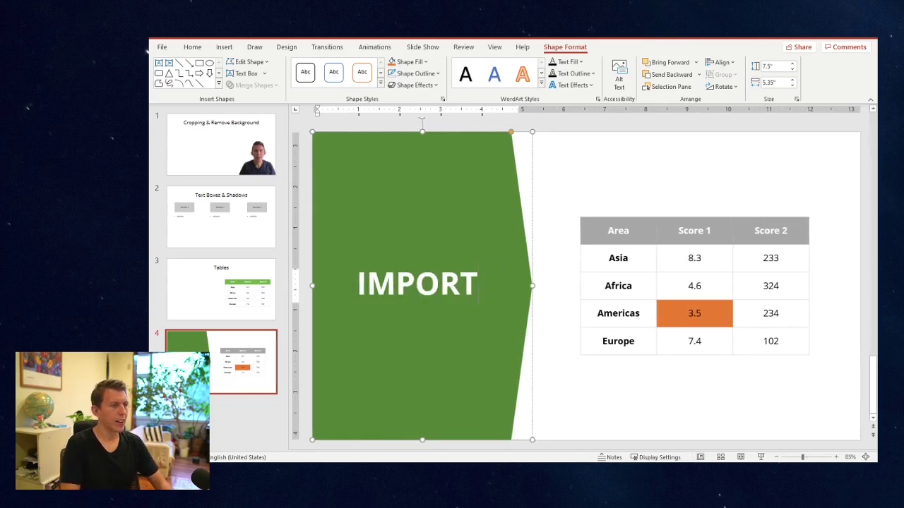
pyautogui.write('ANT')
pyautogui.click(679, 165)
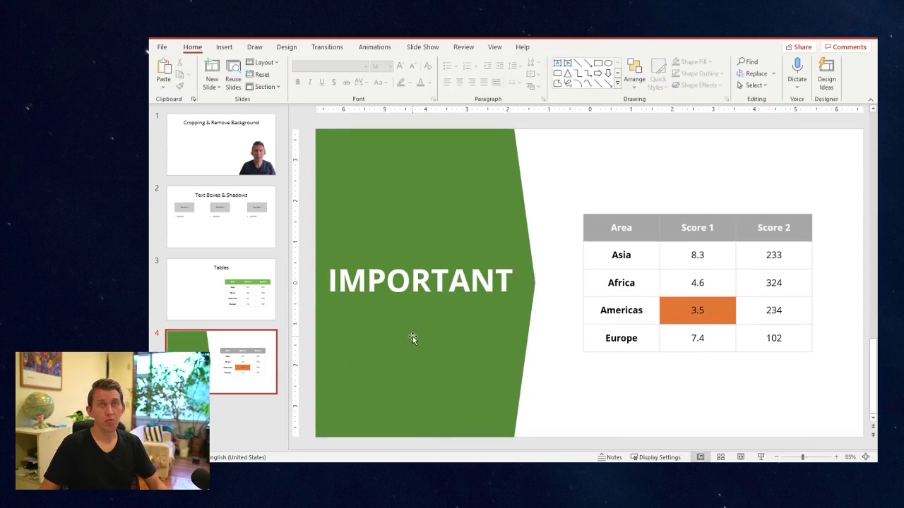
# Step: Fill the arrow dark blue and recolour the table's 3.5 cell light green
pyautogui.click(390, 184)
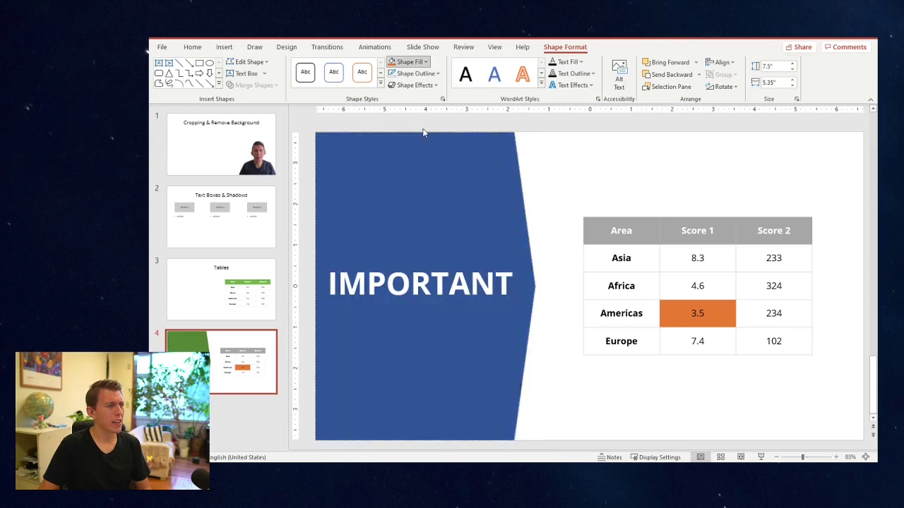
pyautogui.click(603, 166)
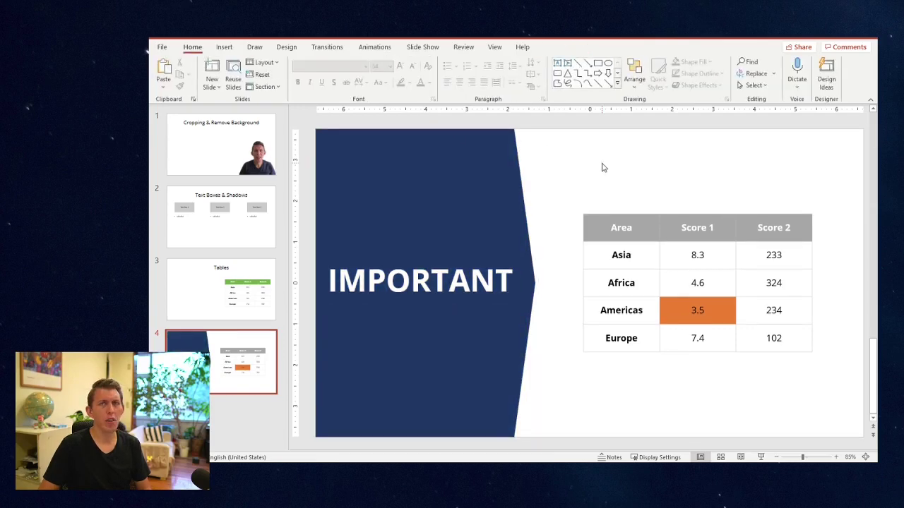
pyautogui.click(633, 238)
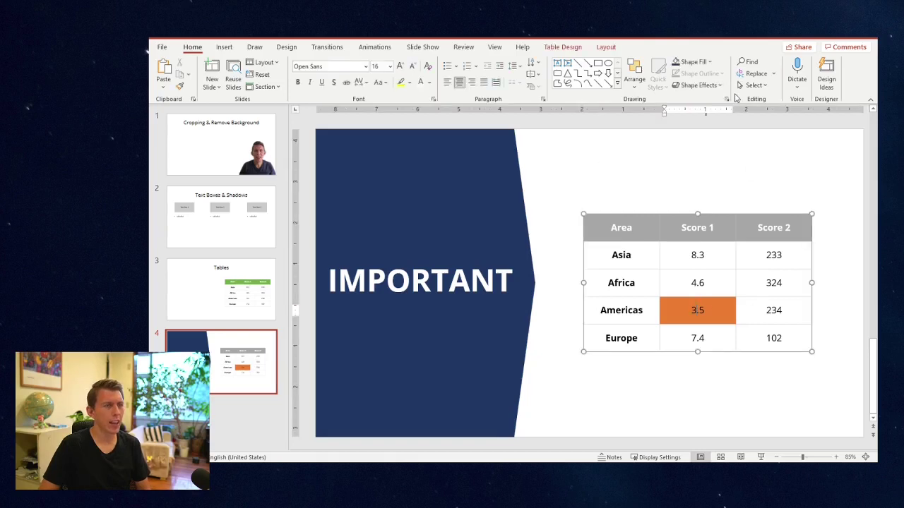
pyautogui.click(688, 61)
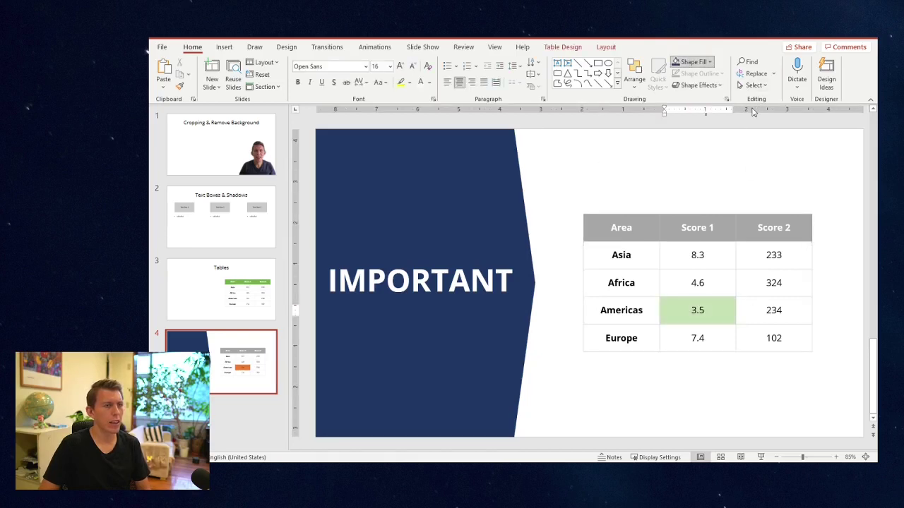
pyautogui.click(720, 171)
pyautogui.moveTo(612, 227); pyautogui.dragTo(738, 184)
pyautogui.click(710, 200)
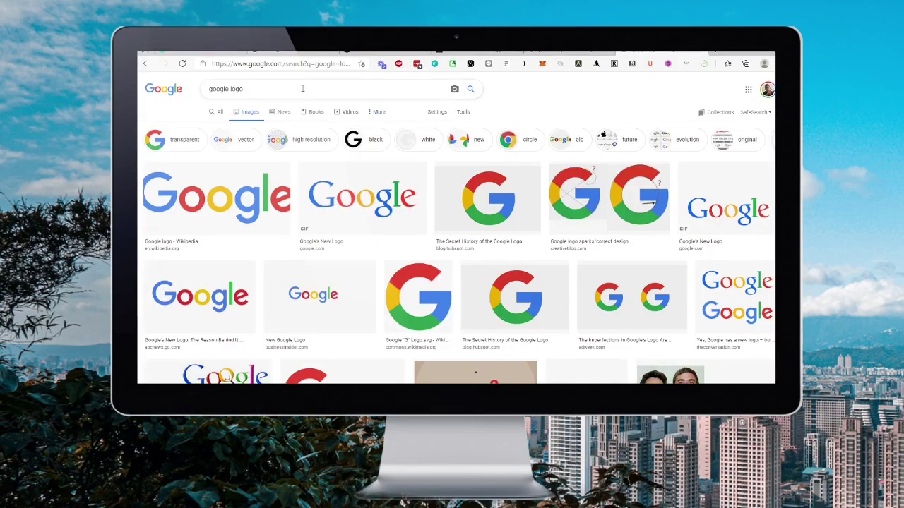
# Step: Open the ABC News Google logo in the preview panel of the google logo image results
pyautogui.tripleClick(284, 87)
pyautogui.click(216, 205)
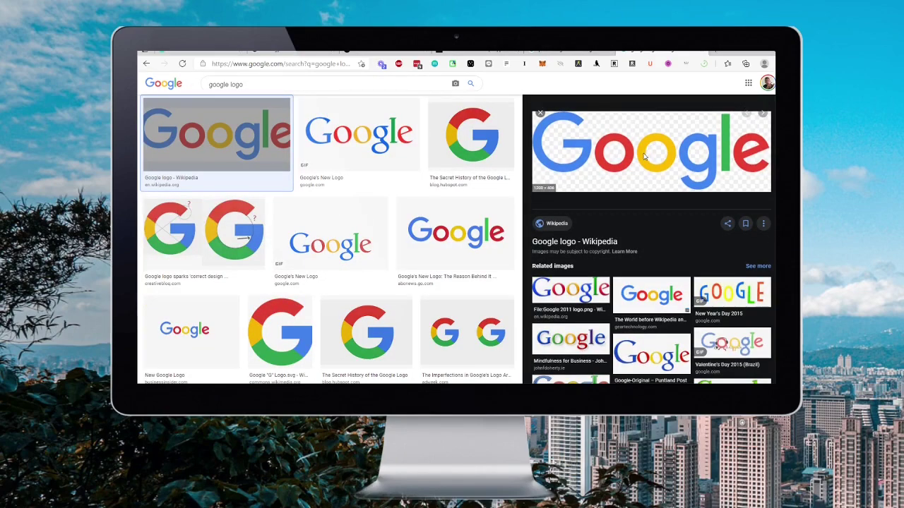
pyautogui.press('Down')
pyautogui.press('Right')
pyautogui.press('Right')
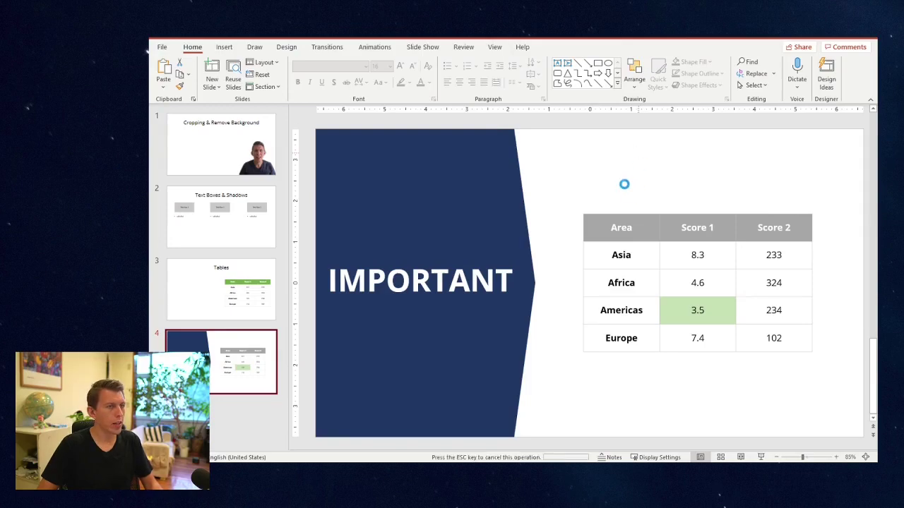
# Step: Shrink the pasted Google logo and move it onto the blue panel above IMPORTANT
pyautogui.moveTo(801, 401); pyautogui.dragTo(513, 240)
pyautogui.moveTo(451, 205); pyautogui.dragTo(420, 204)
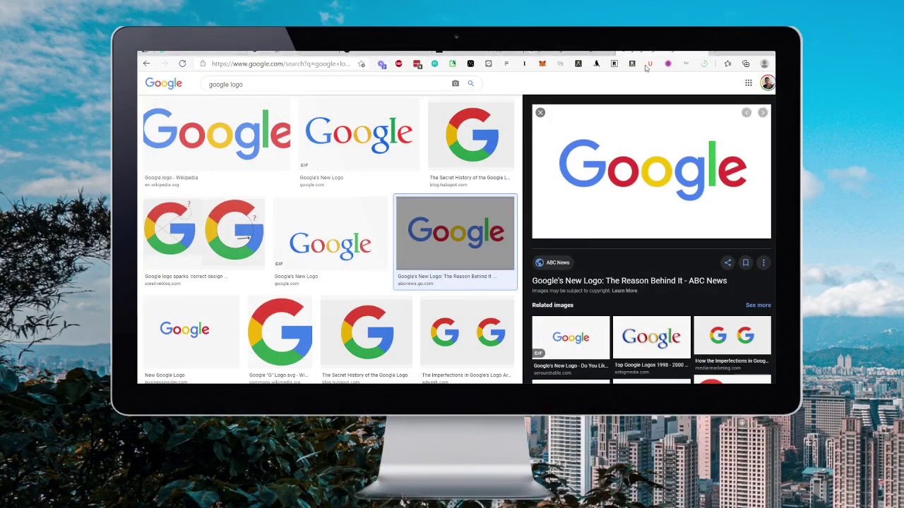
# Step: Filter the google logo image results to Color: Transparent
pyautogui.scroll(2, 314, 125)
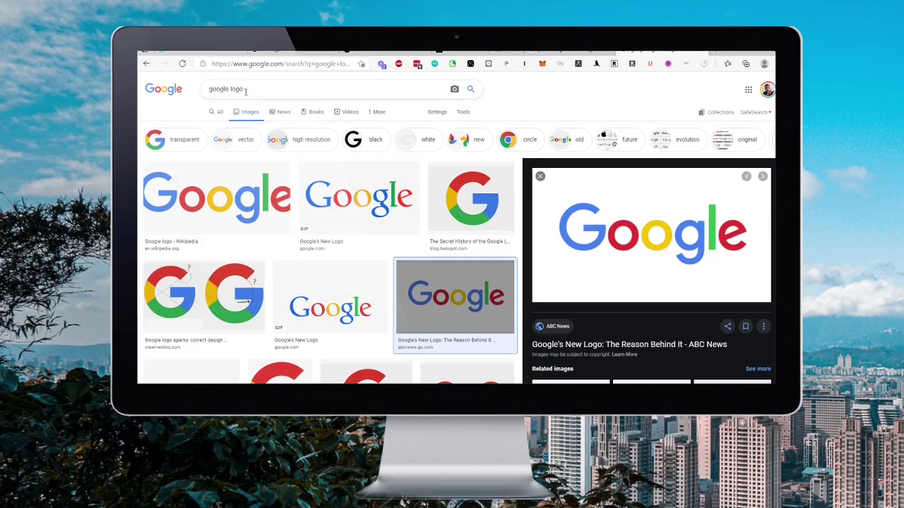
pyautogui.click(465, 113)
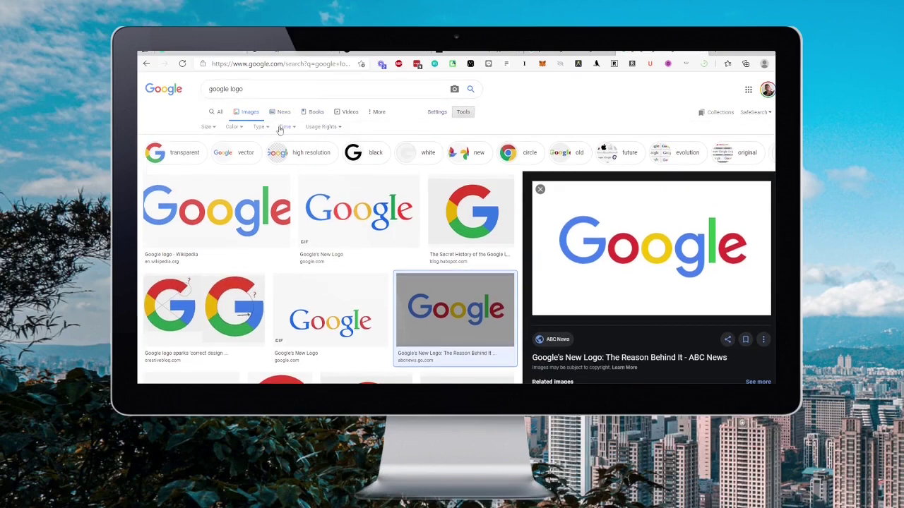
pyautogui.click(233, 127)
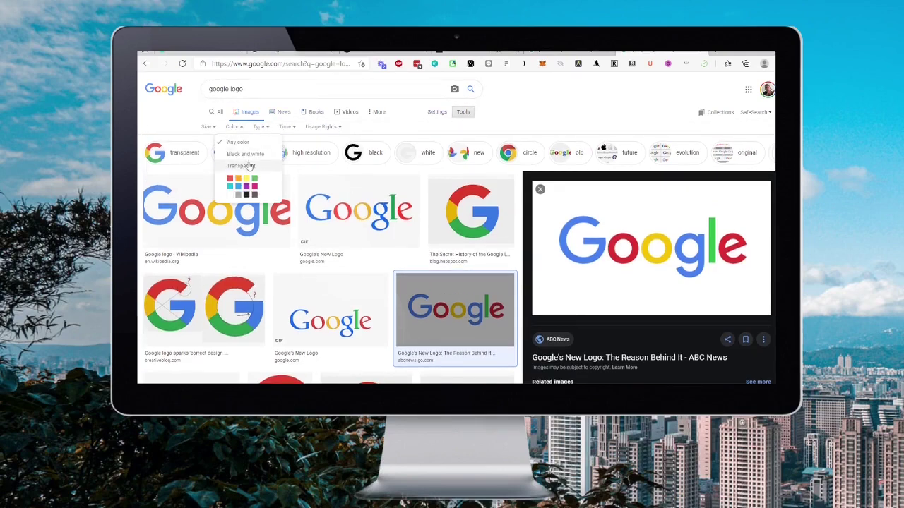
pyautogui.click(240, 165)
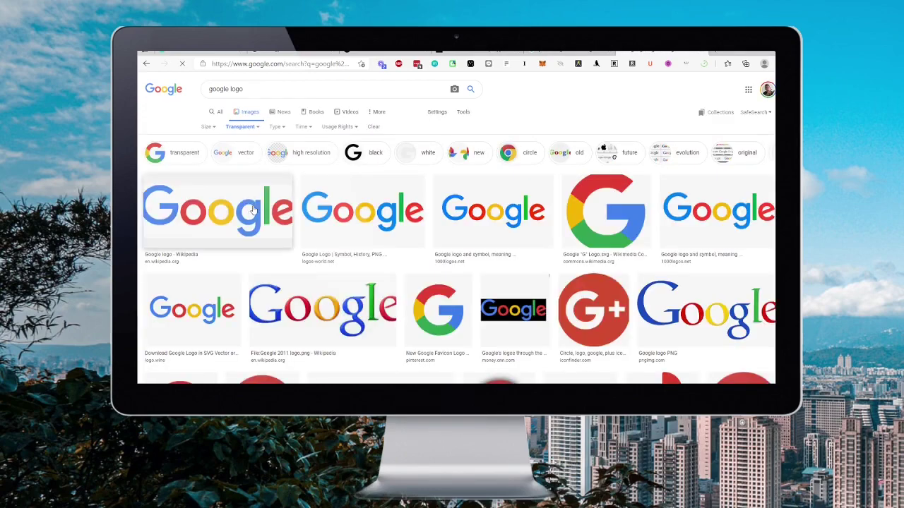
# Step: Preview transparent logo results, ending on the Wikipedia Google logo
pyautogui.click(228, 192)
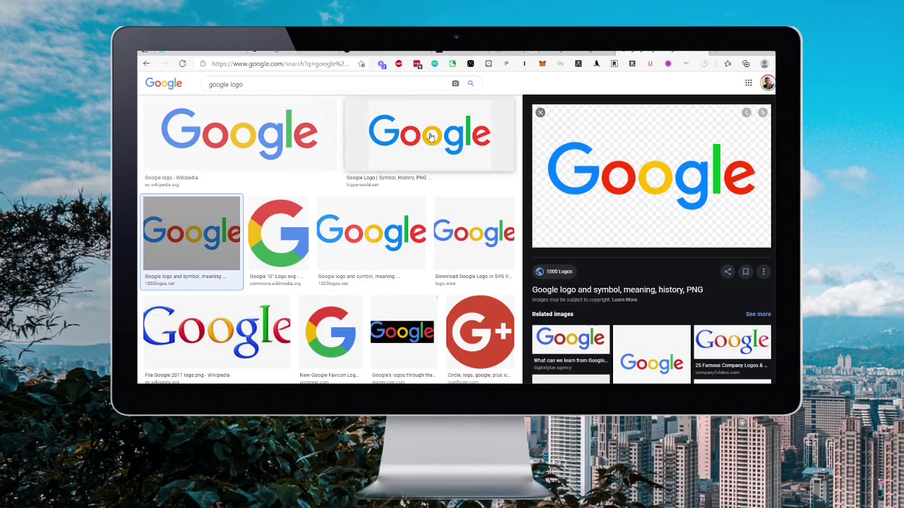
pyautogui.click(455, 149)
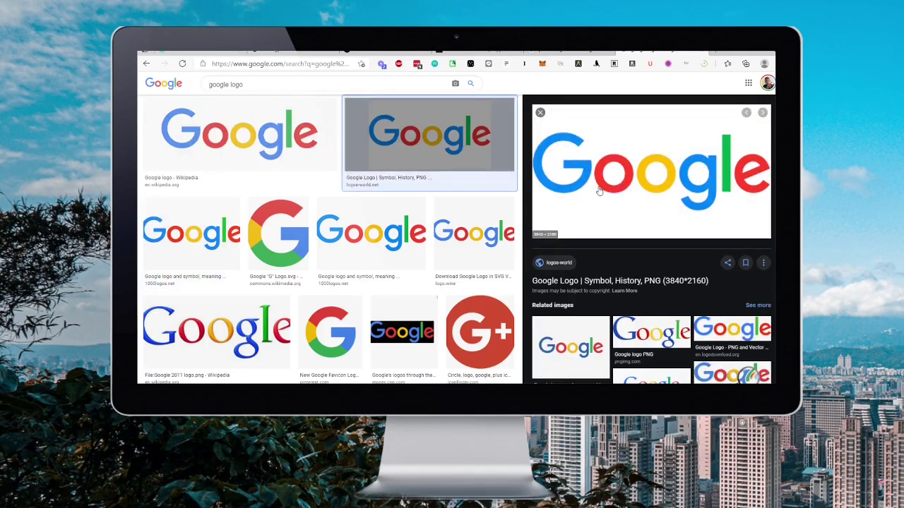
pyautogui.click(268, 145)
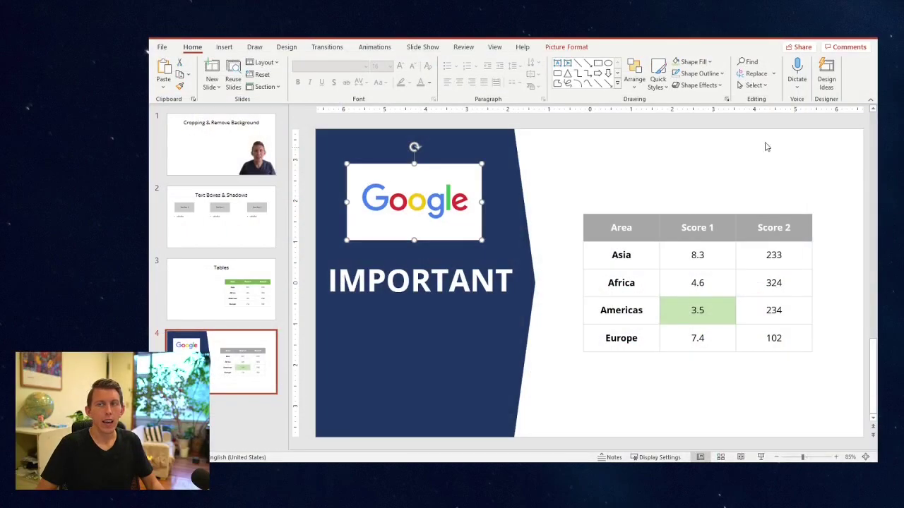
# Step: Swap the white-boxed logo for the transparent Google logo, shrunk to sit above IMPORTANT
pyautogui.press('Delete')
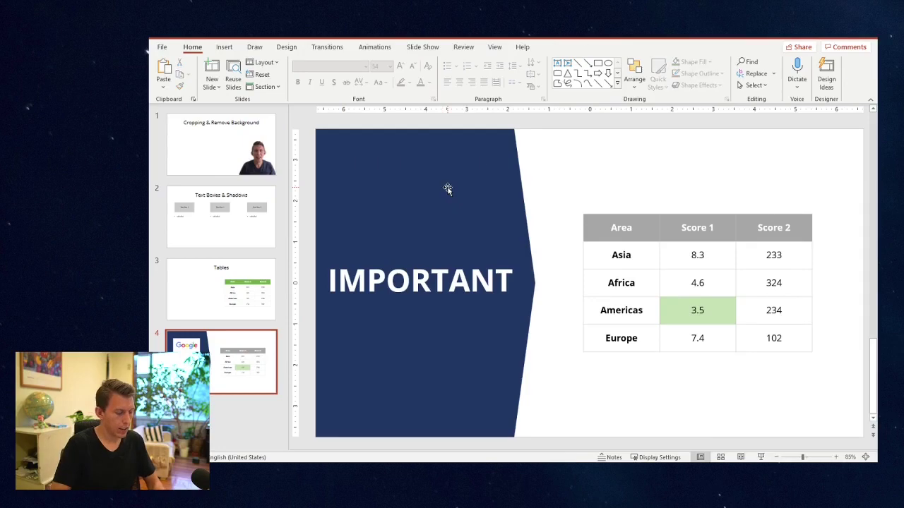
pyautogui.hotkey('ctrl', 'z')
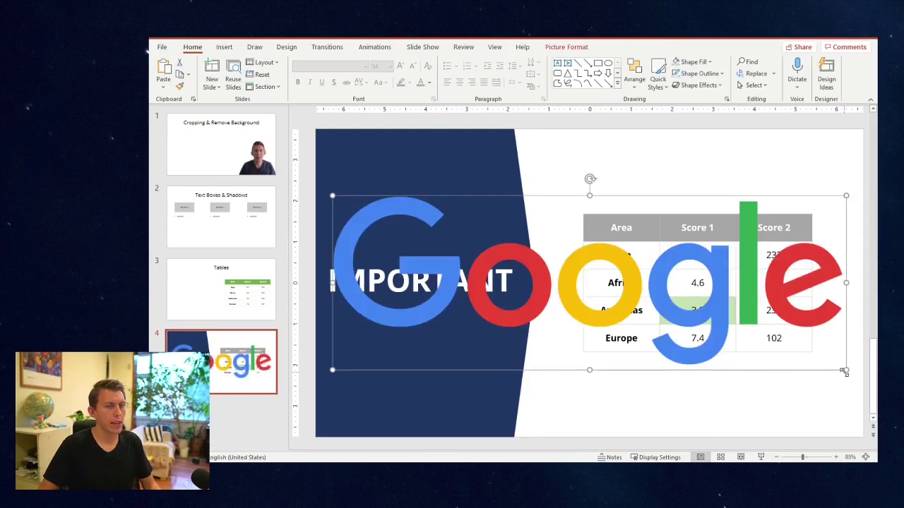
pyautogui.moveTo(845, 372); pyautogui.dragTo(388, 230)
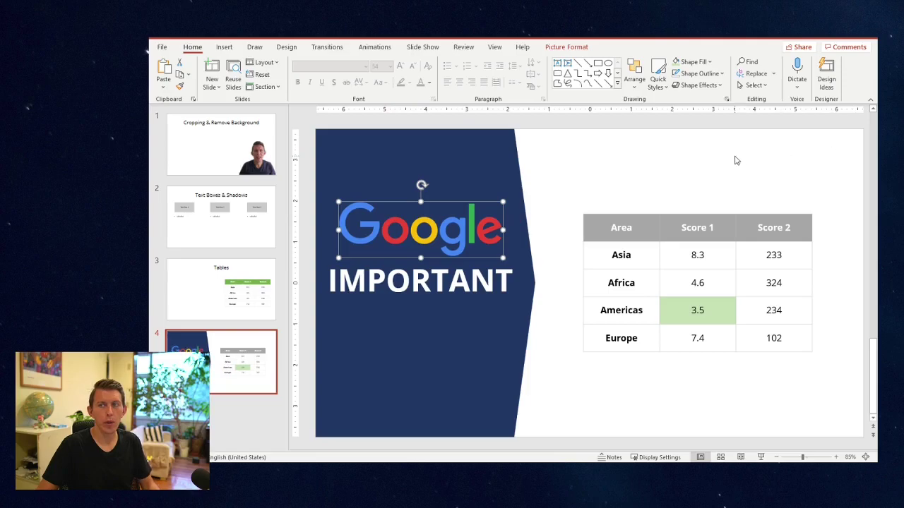